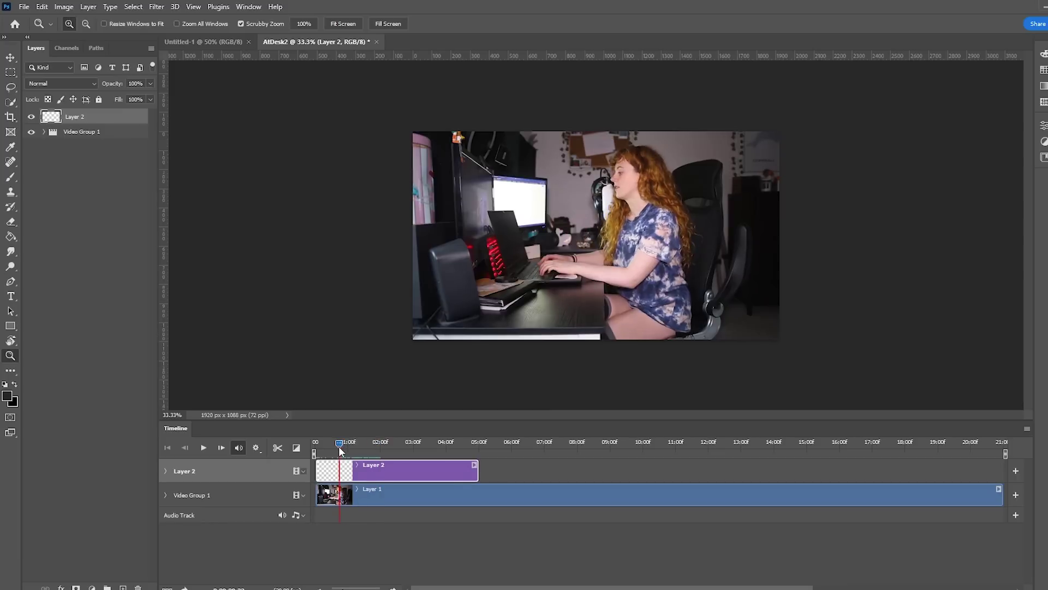
# - Trim Layers 2, 3 and 4 to one-frame clips, adding Layers 3 and 4 and advancing the playhead
pyautogui.moveTo(476, 475); pyautogui.dragTo(324, 473)
pyautogui.click(151, 48)
pyautogui.click(175, 59)
pyautogui.press('Return')
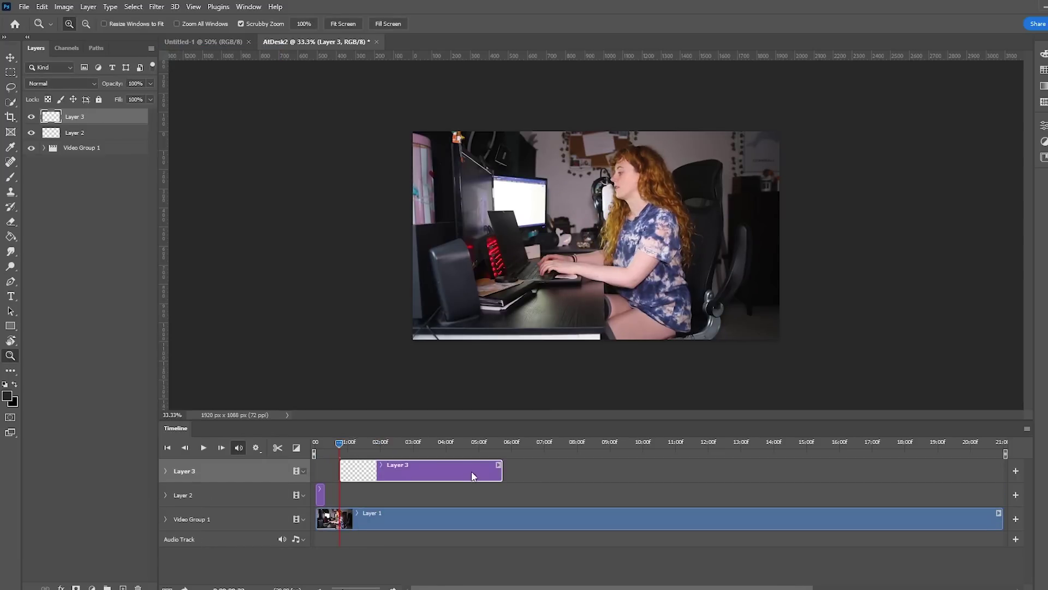
pyautogui.moveTo(487, 475); pyautogui.dragTo(362, 446)
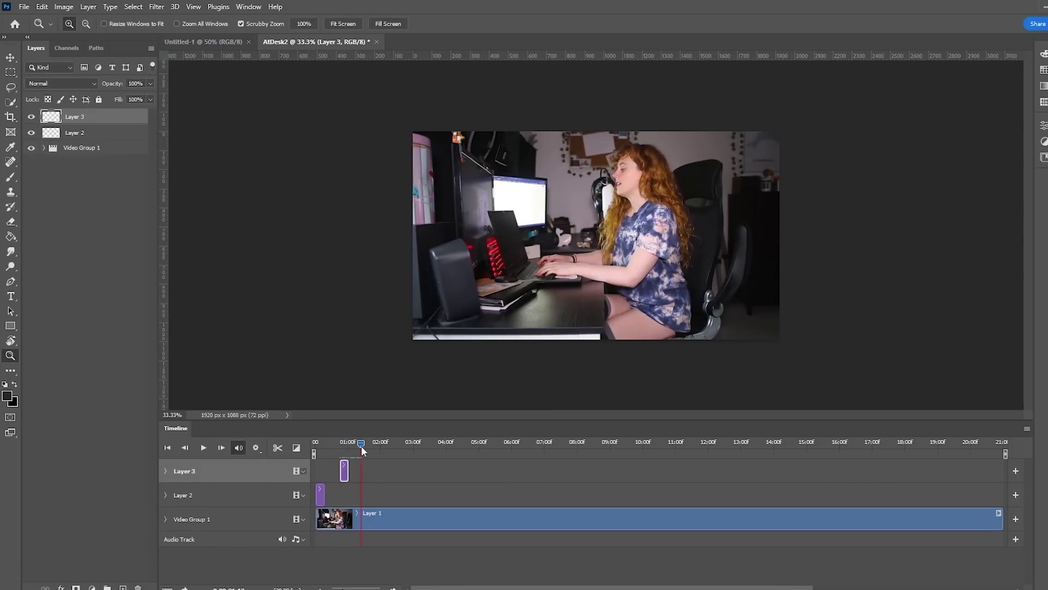
pyautogui.click(152, 48)
pyautogui.click(182, 55)
pyautogui.press('Return')
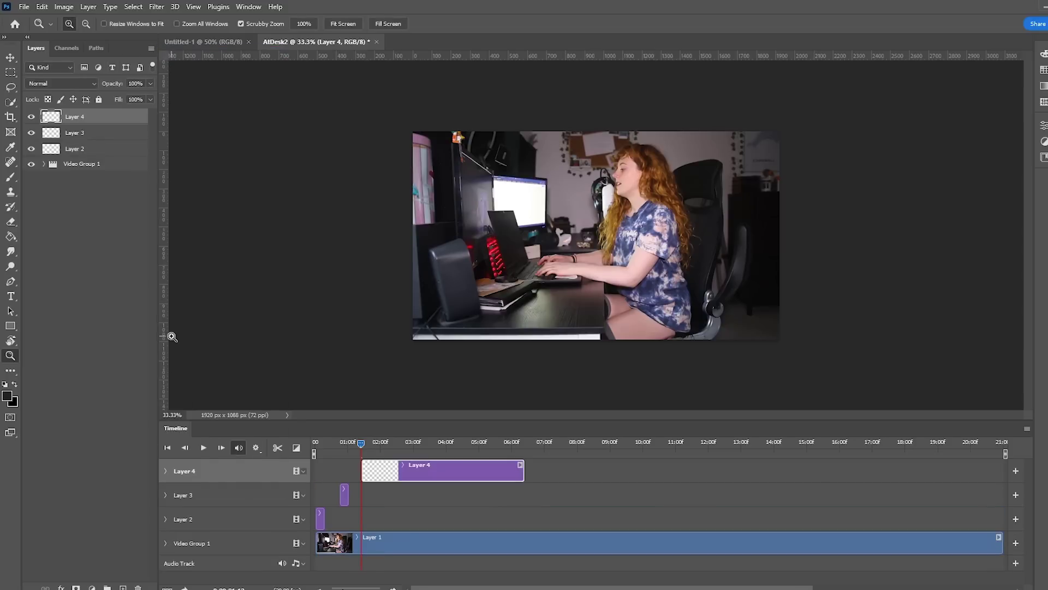
pyautogui.moveTo(522, 478); pyautogui.dragTo(367, 470)
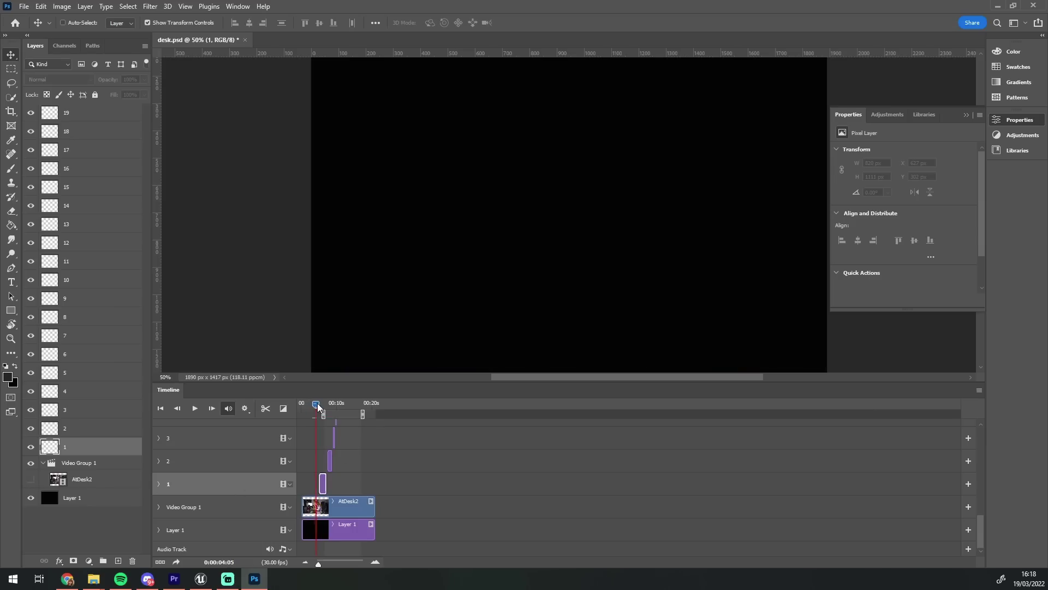
pyautogui.moveTo(317, 407); pyautogui.dragTo(321, 407)
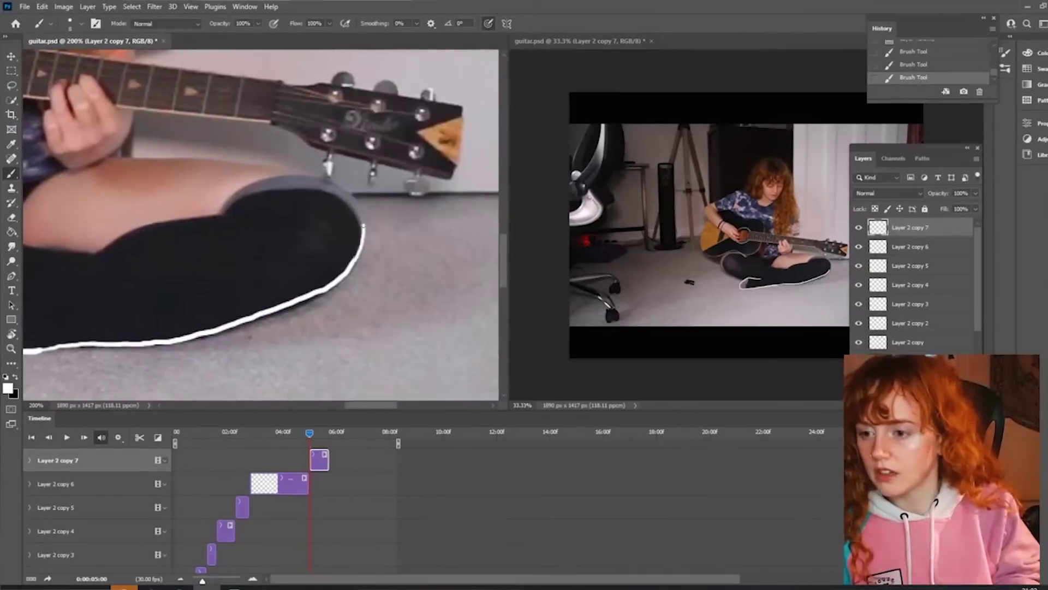
# - Trace white strokes along the knee and the left hair outline up to the crown
pyautogui.scroll(5, 363, 327)
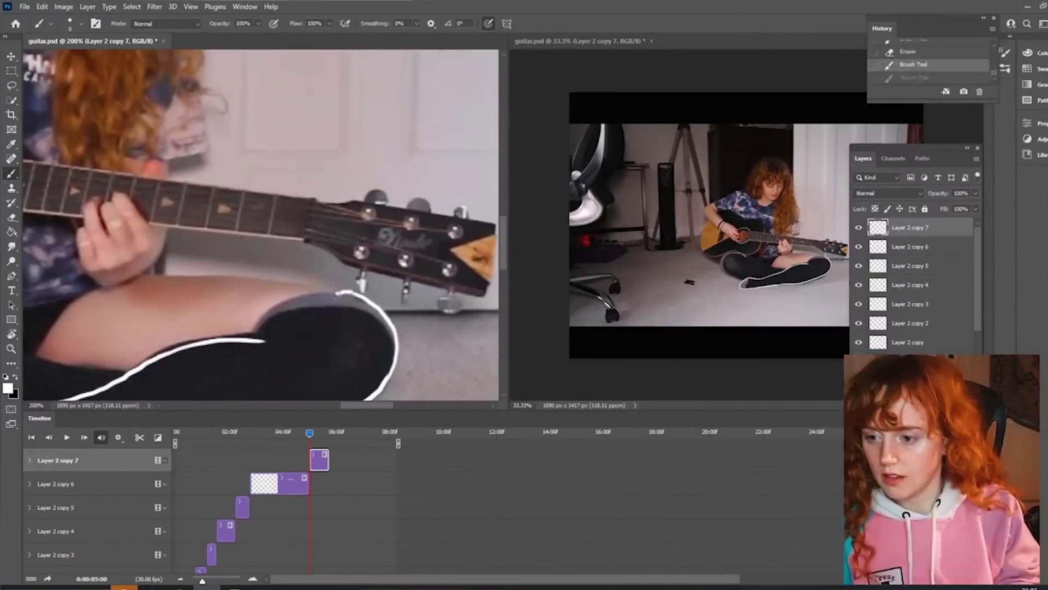
pyautogui.hscroll(-3, 364, 404)
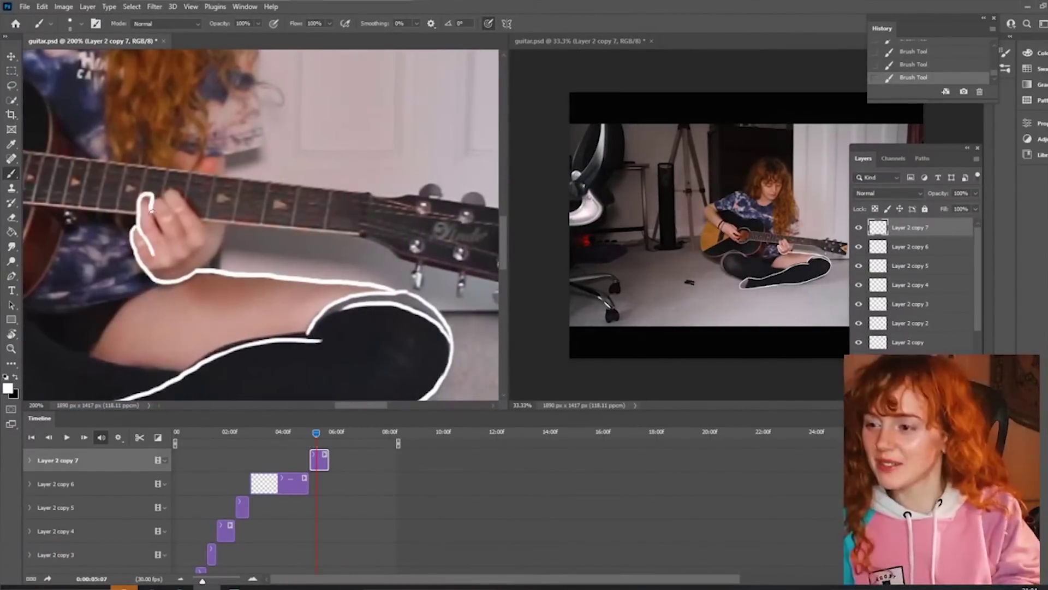
pyautogui.hscroll(-6, 346, 310)
pyautogui.scroll(-2, 345, 310)
pyautogui.moveTo(285, 213); pyautogui.dragTo(251, 188)
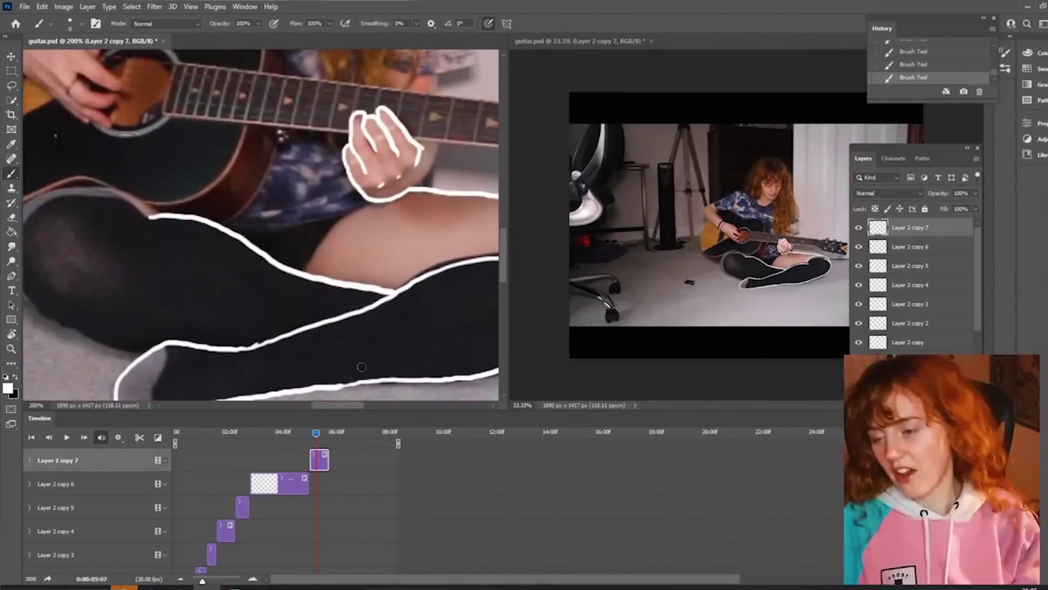
pyautogui.scroll(3, 252, 188)
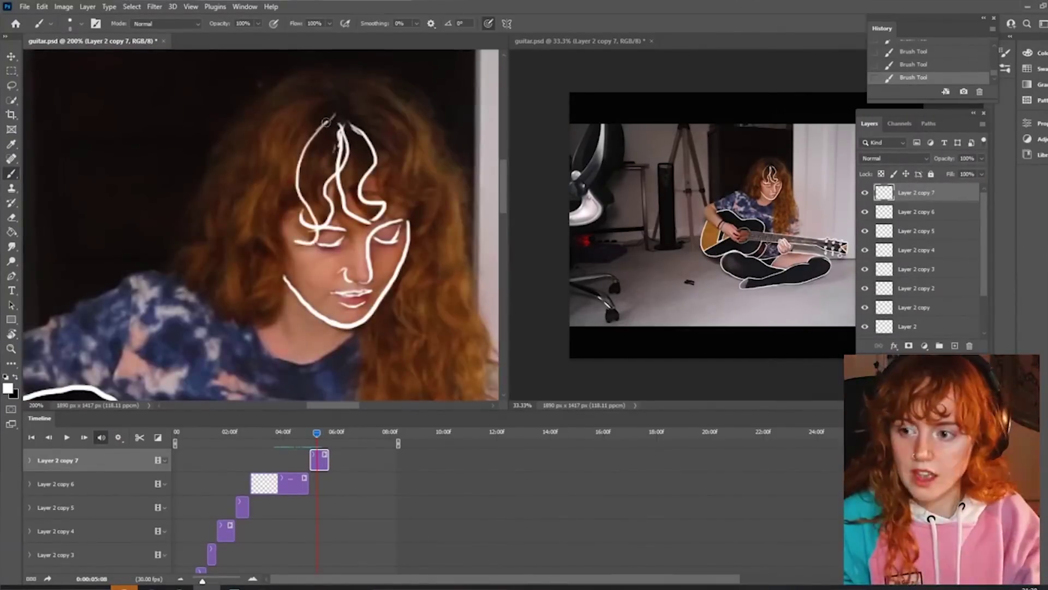
pyautogui.moveTo(234, 256); pyautogui.dragTo(342, 113)
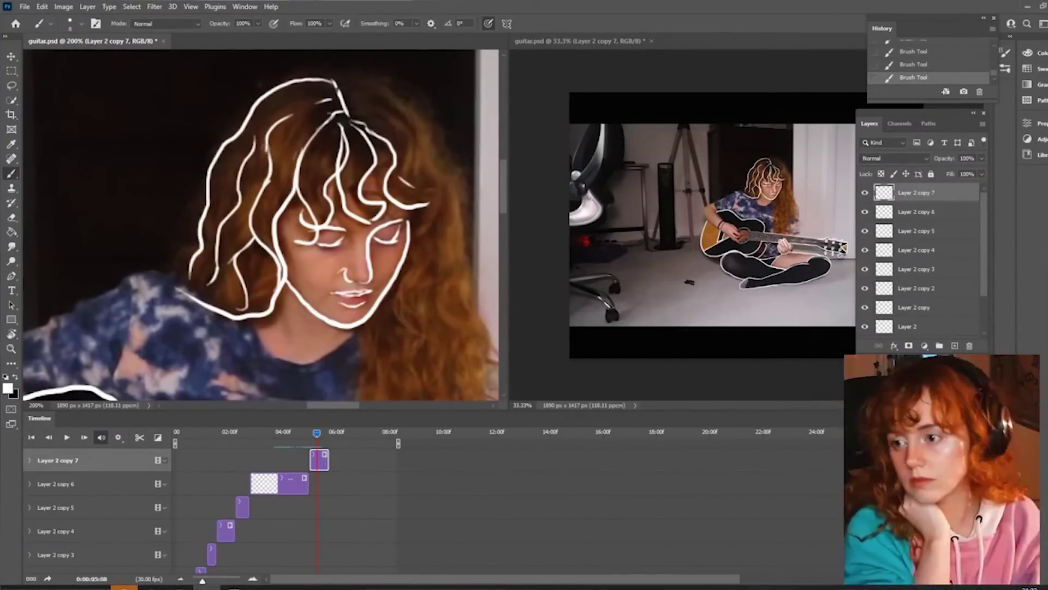
# - Undo a stray stroke, add a hair curl, then toggle the video layer to check the line art
pyautogui.scroll(-5, 311, 119)
pyautogui.keyDown('shift'); pyautogui.hscroll(-5, 358, 412); pyautogui.keyUp('shift')
pyautogui.scroll(-2, 357, 412)
pyautogui.scroll(3, 208, 271)
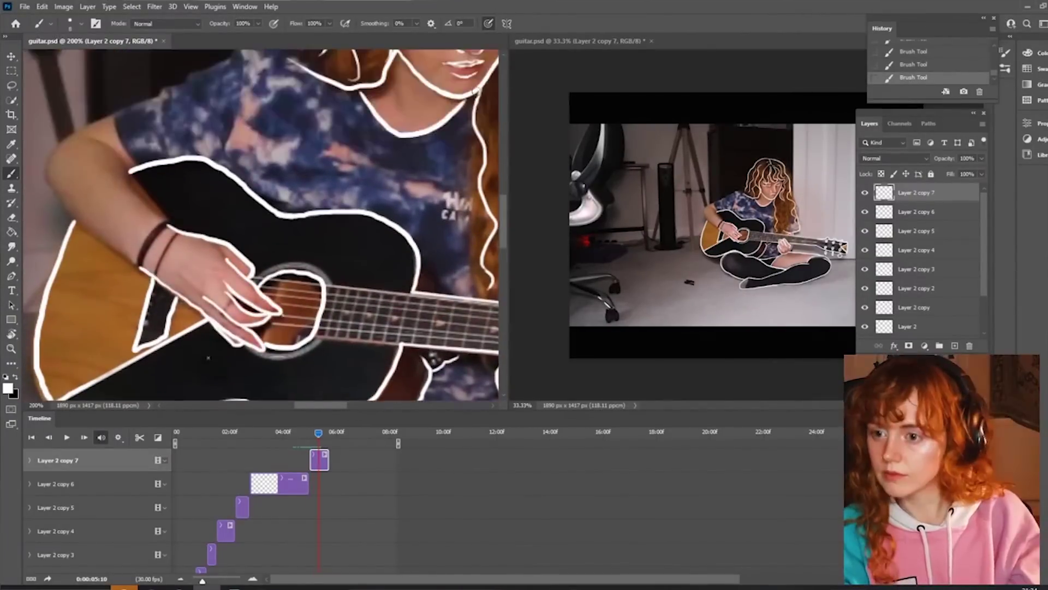
pyautogui.hotkey('ctrl', 'z')
pyautogui.keyDown('shift'); pyautogui.hscroll(5, 109, 200); pyautogui.keyUp('shift')
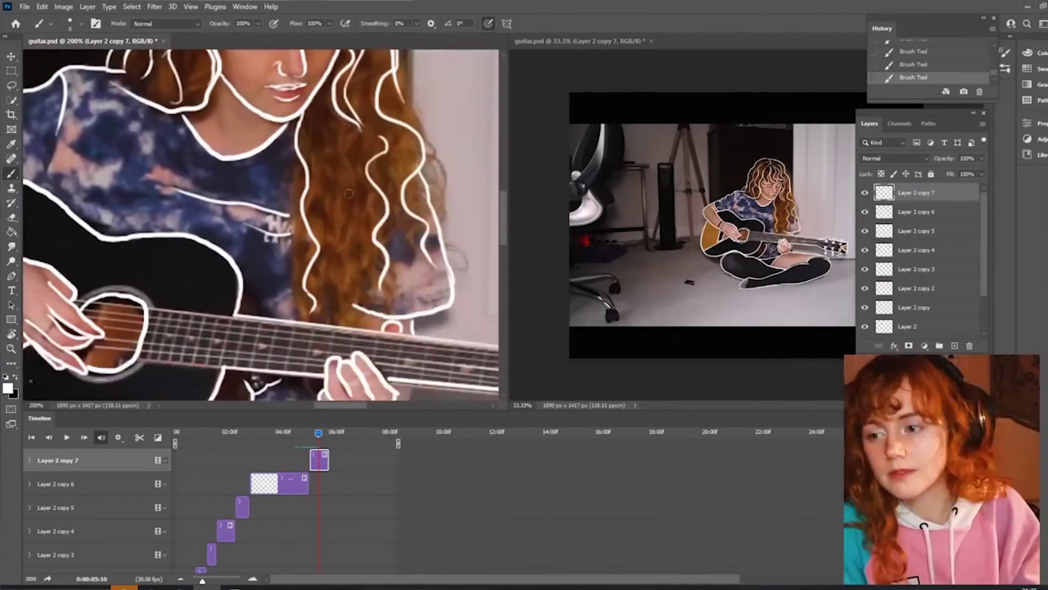
pyautogui.moveTo(426, 219); pyautogui.dragTo(445, 267)
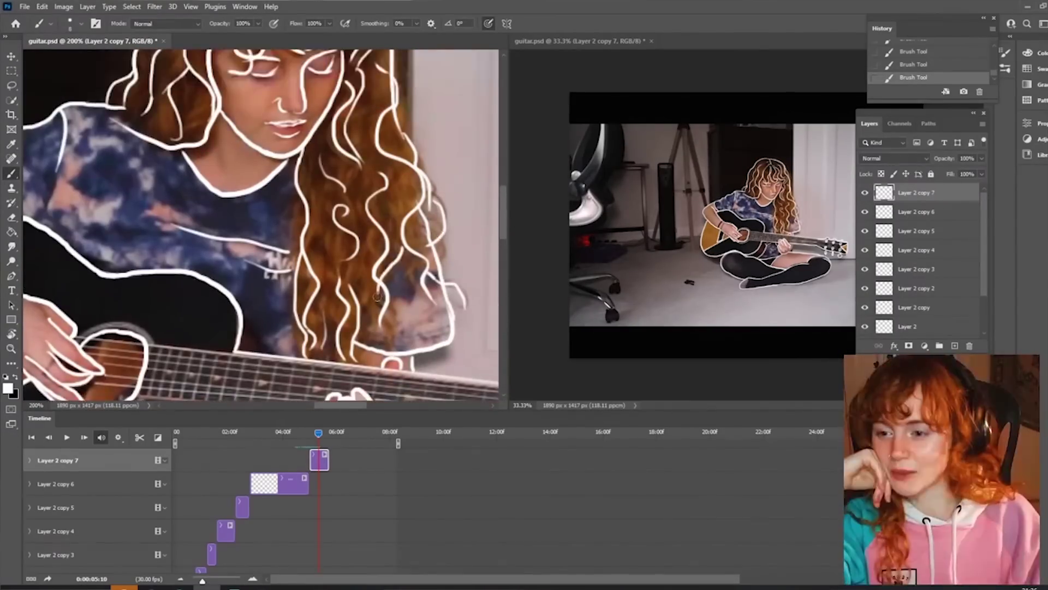
pyautogui.scroll(-4, 467, 204)
pyautogui.click(864, 310)
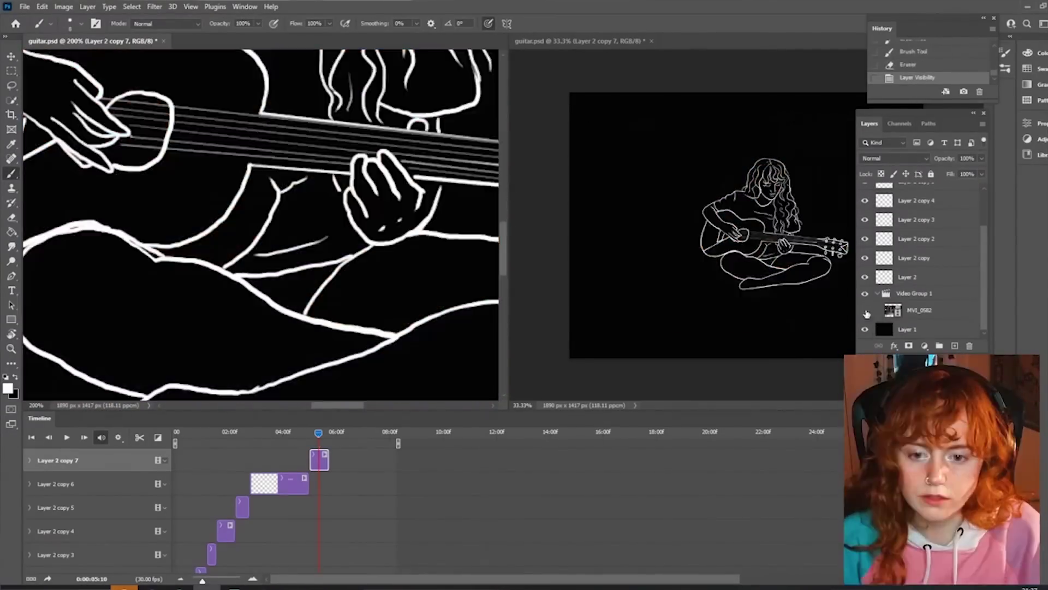
pyautogui.click(866, 311)
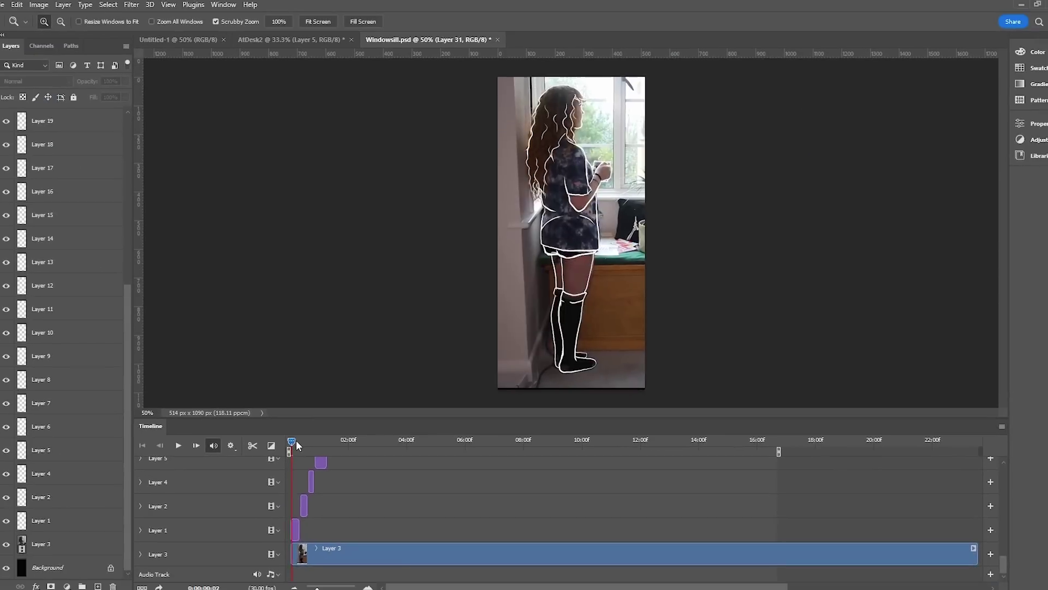
pyautogui.moveTo(296, 440); pyautogui.dragTo(405, 447)
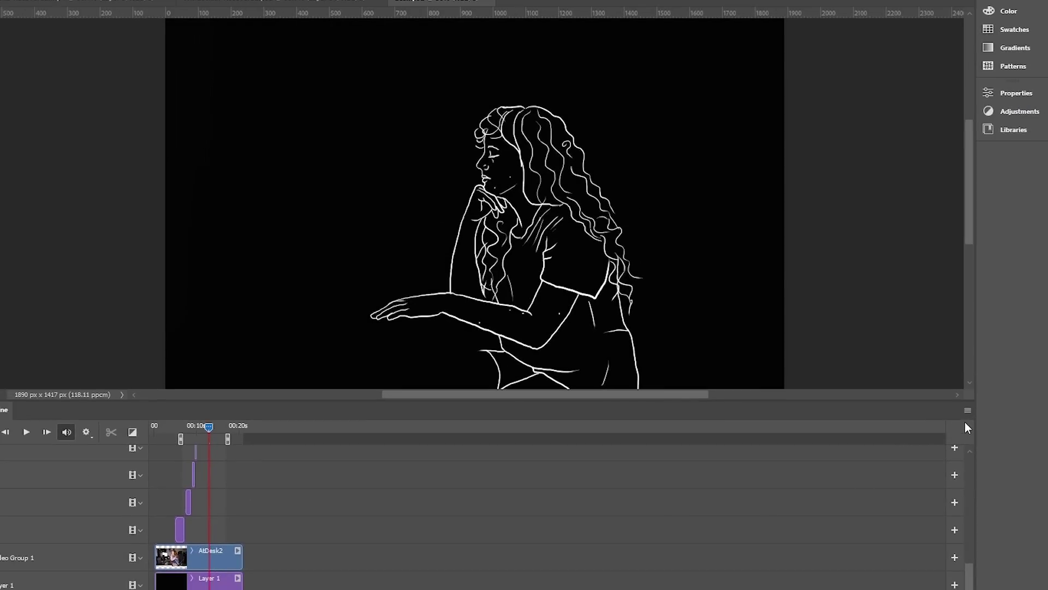
# - Delete the timeline via its panel menu, then delete Video Group 1 and background Layer 1
pyautogui.click(968, 411)
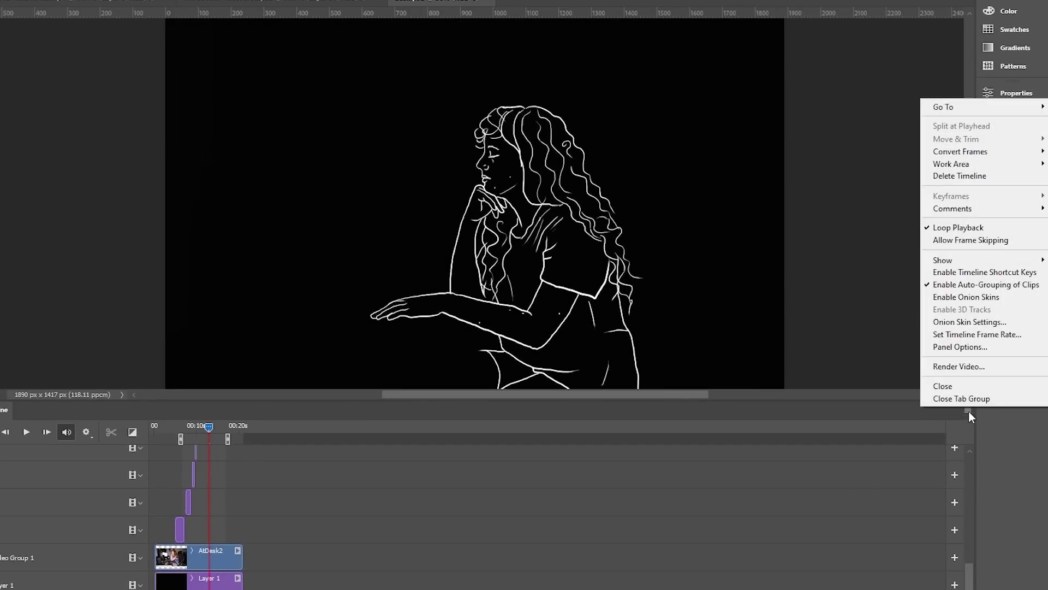
pyautogui.click(979, 176)
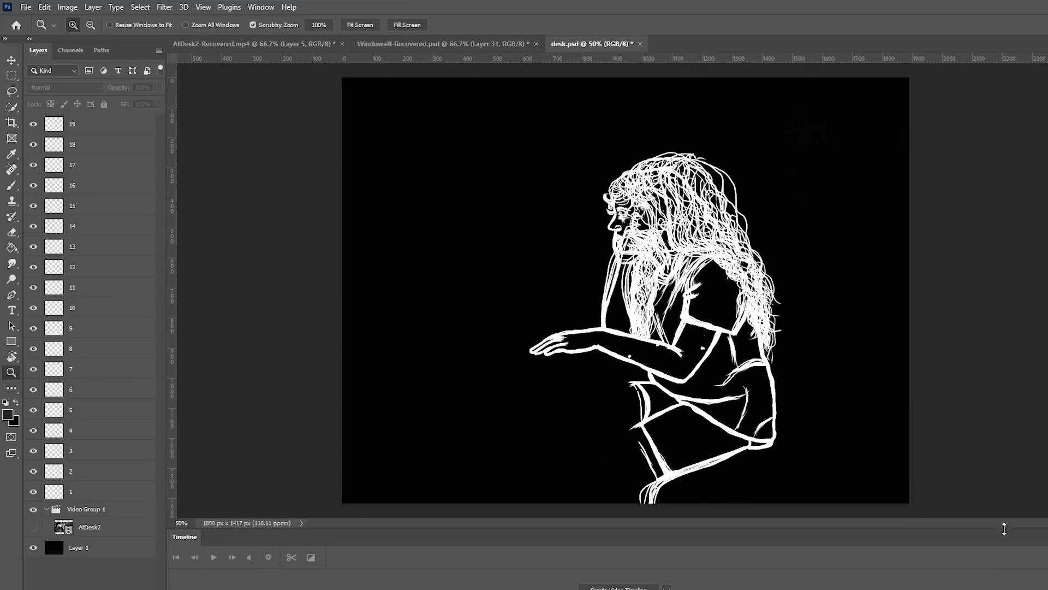
pyautogui.click(86, 513)
pyautogui.press('BackSpace')
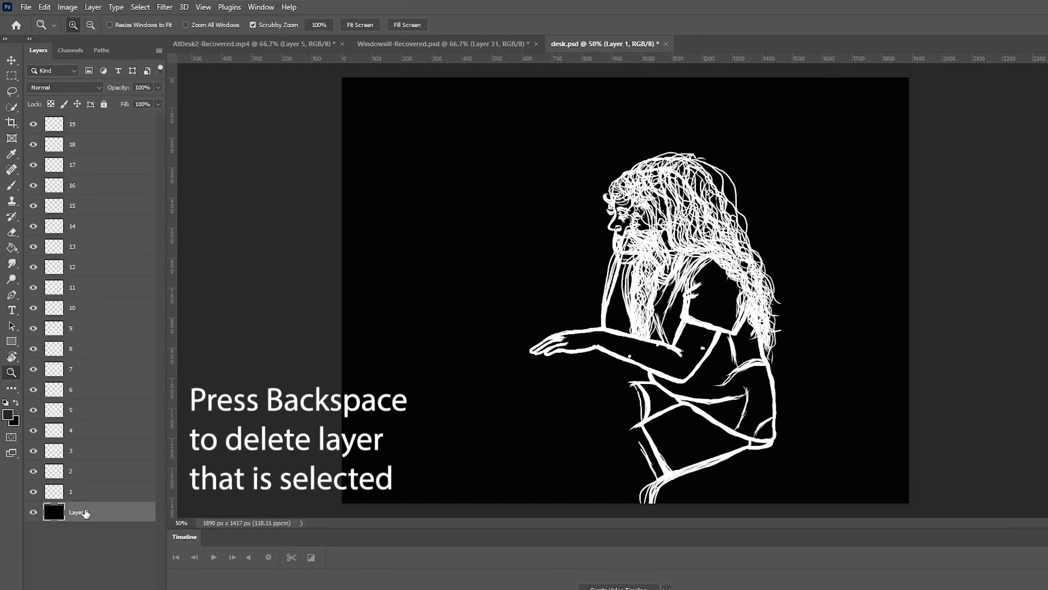
pyautogui.press('BackSpace')
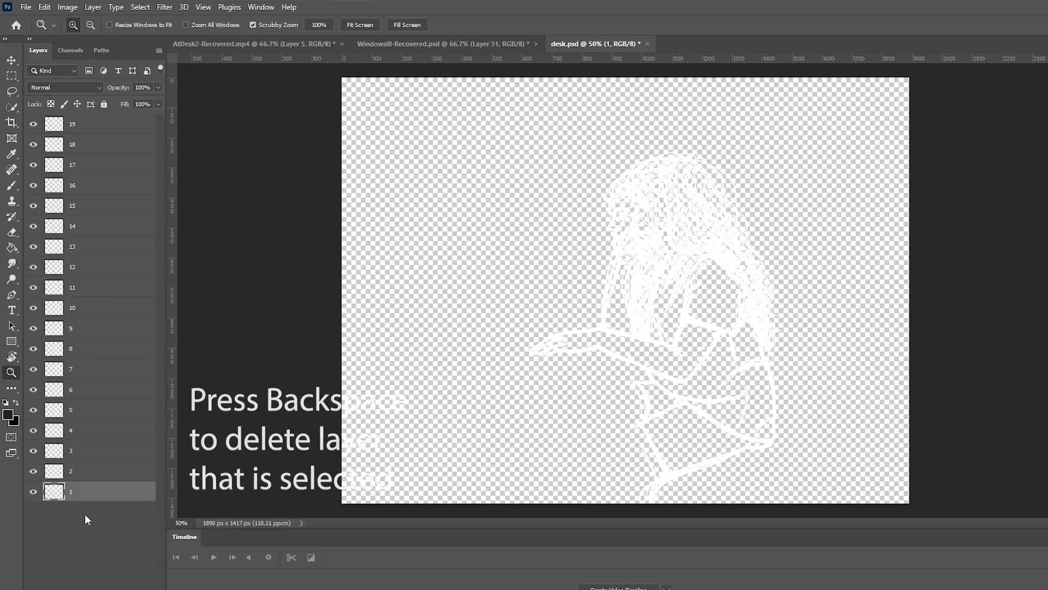
# - Run Layers To Sprite Sheet on layers 1–19 with 1 per row, accepting 1x19 and reversed order
pyautogui.keyDown('shift'); pyautogui.click(75, 129); pyautogui.keyUp('shift')
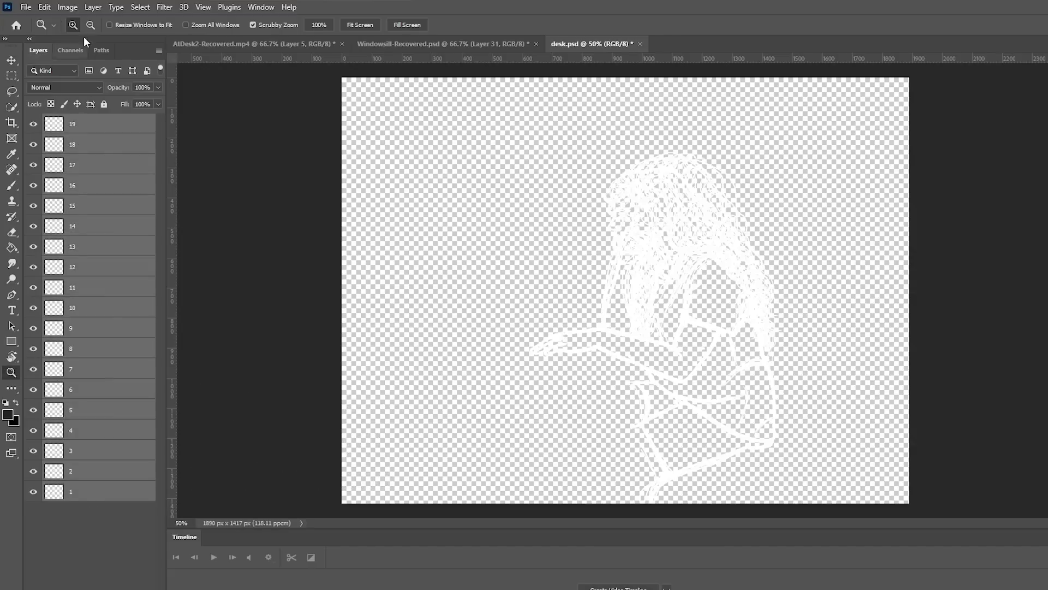
pyautogui.click(25, 7)
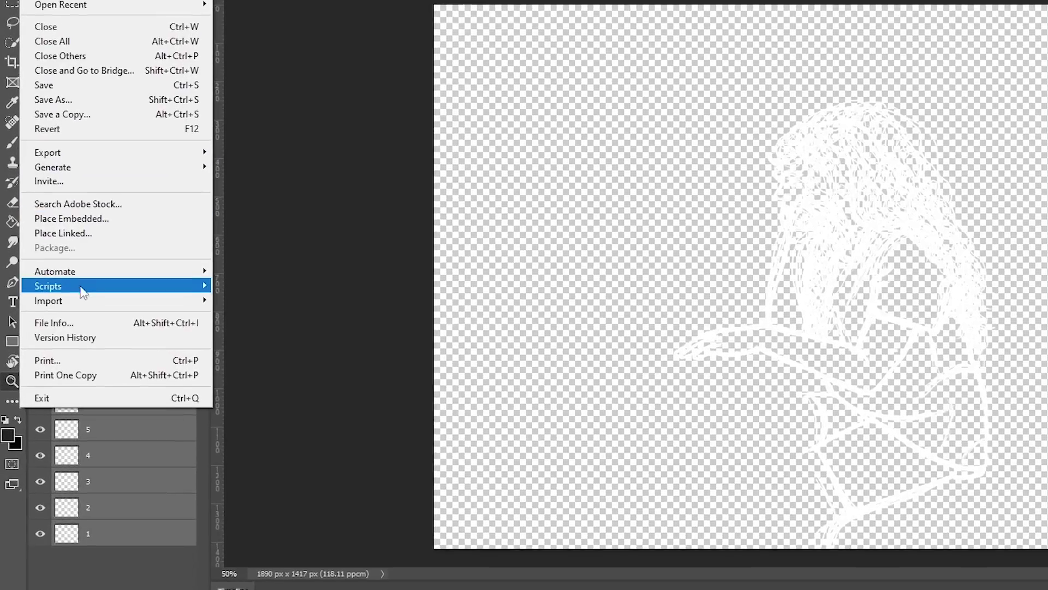
pyautogui.moveTo(159, 298)
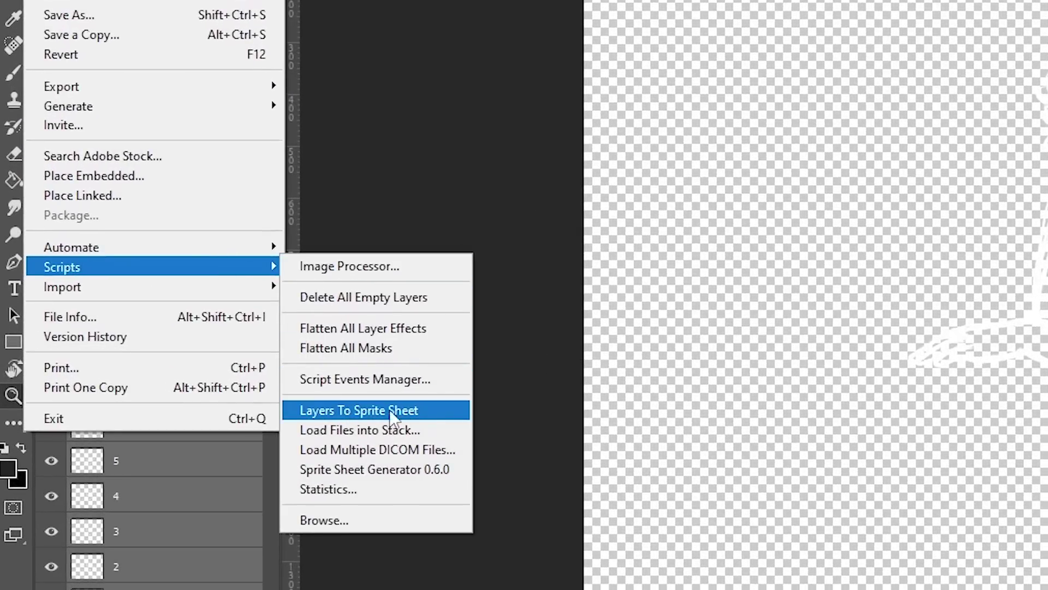
pyautogui.click(312, 416)
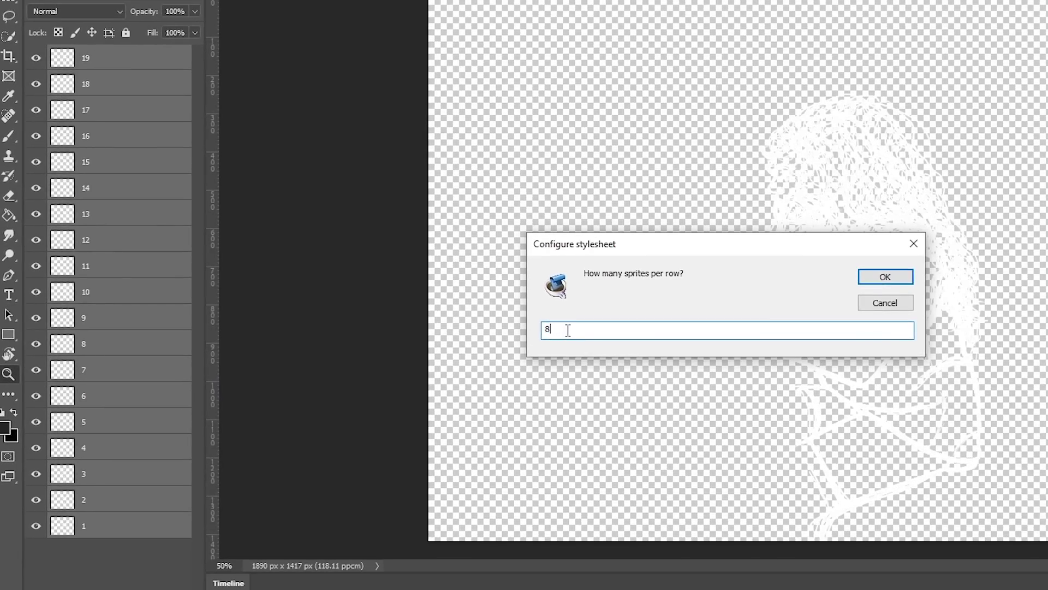
pyautogui.write('1')
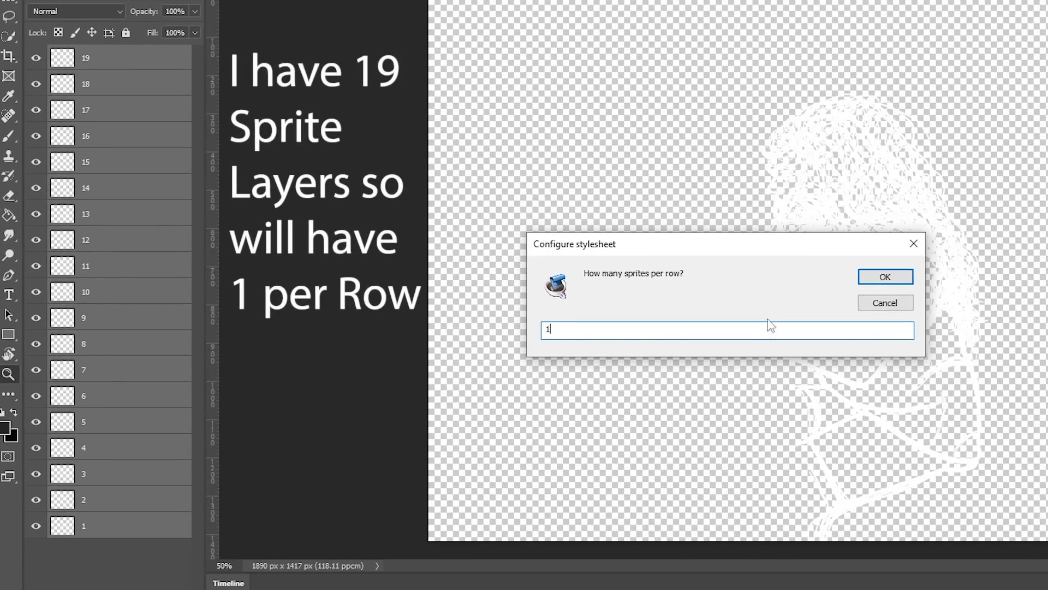
pyautogui.click(887, 277)
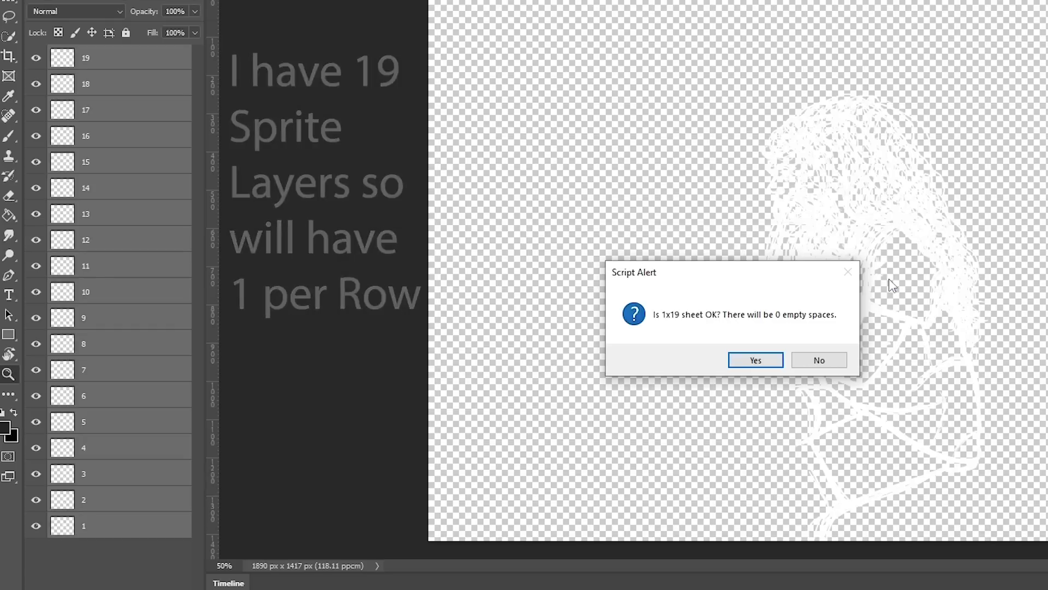
pyautogui.click(749, 363)
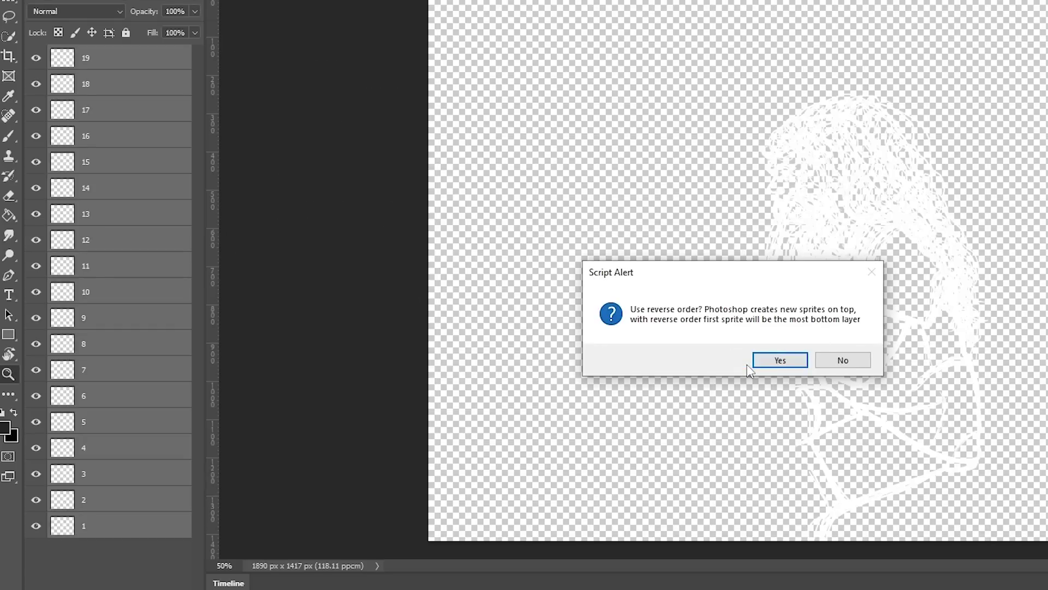
pyautogui.click(782, 360)
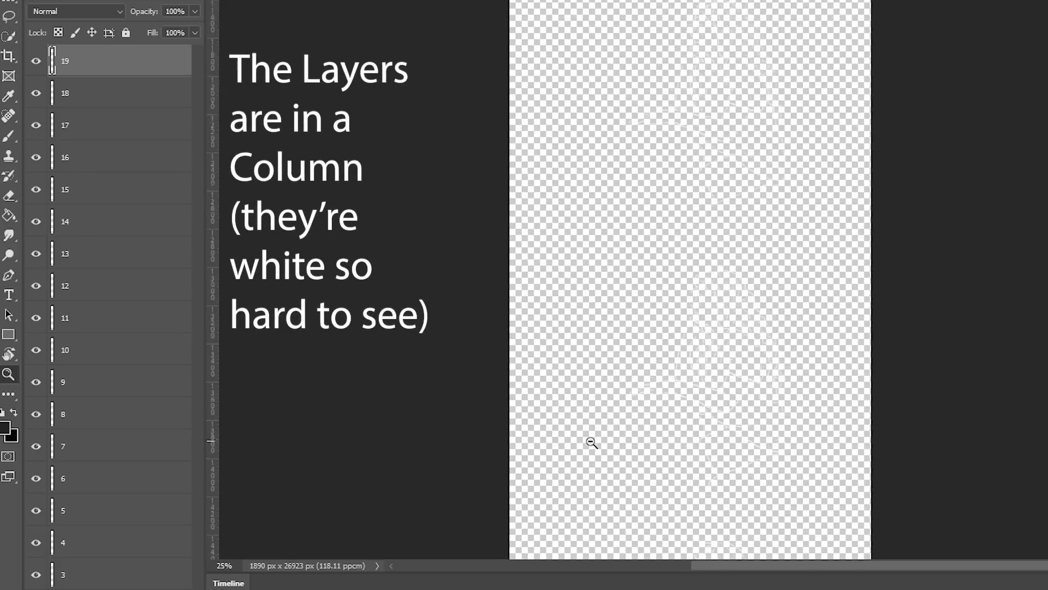
pyautogui.keyDown('alt'); pyautogui.click(592, 442); pyautogui.keyUp('alt')
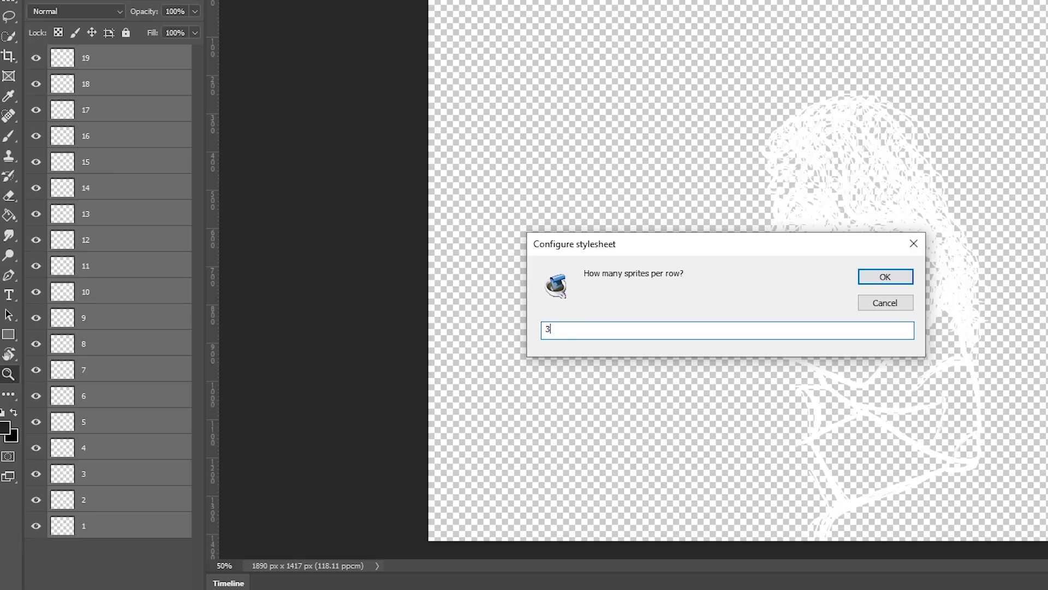
# - Enter 3 sprites per row, then decline the 3x7 layout that leaves 2 empty spaces
pyautogui.click(872, 279)
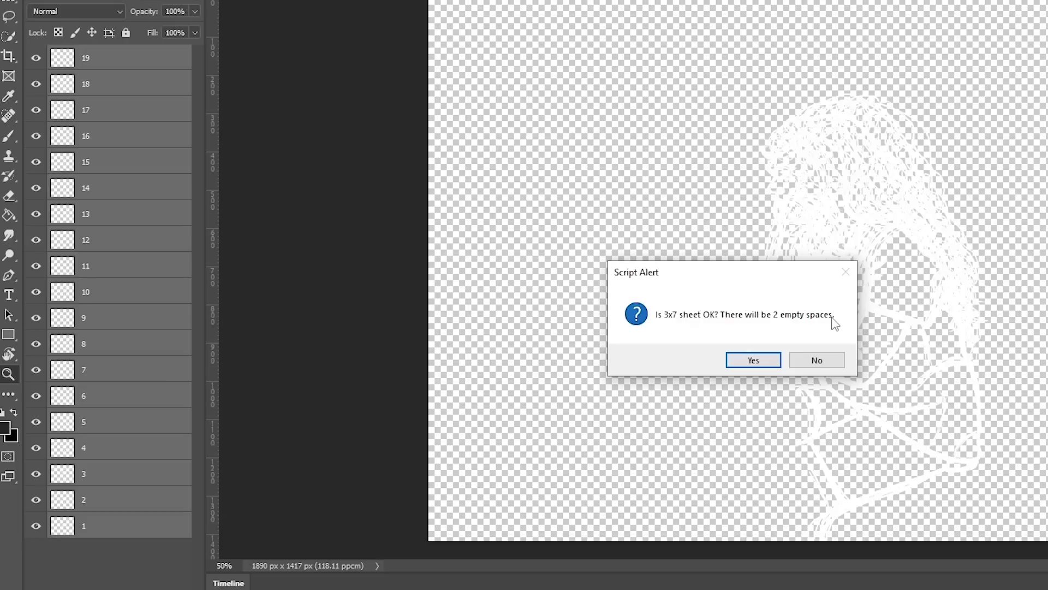
pyautogui.click(819, 360)
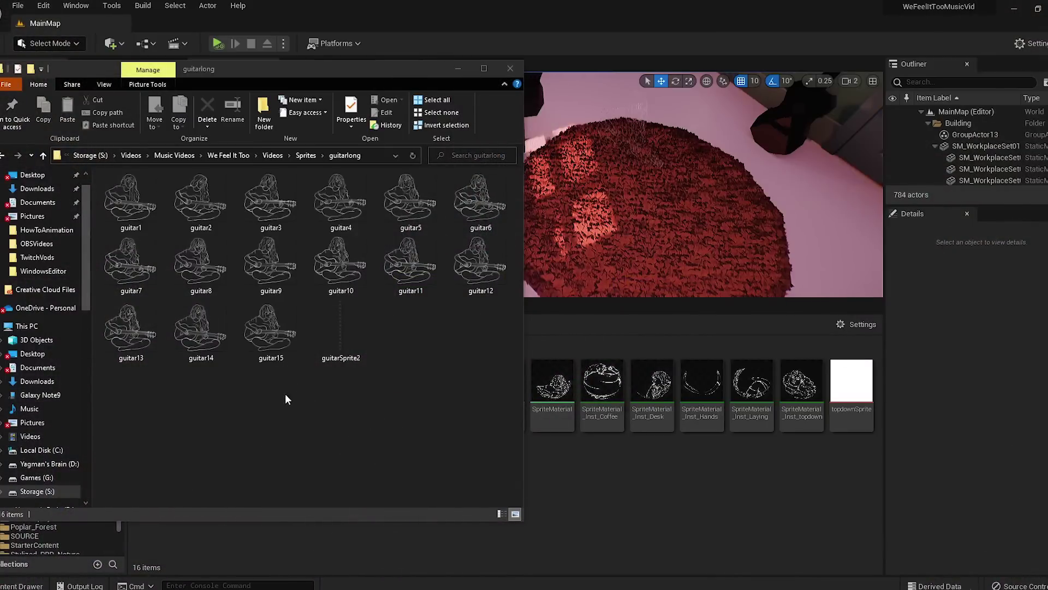
# - Reimport guitarSprite2.png into the Sprites folder and open the guitarSprite2 texture
pyautogui.moveTo(342, 342); pyautogui.dragTo(569, 491)
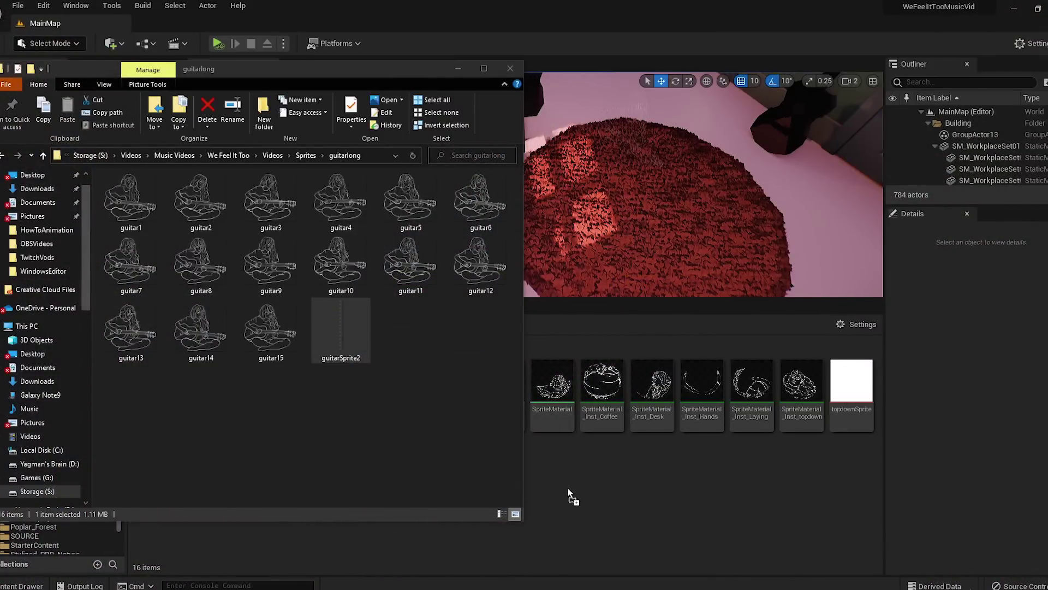
pyautogui.click(619, 500)
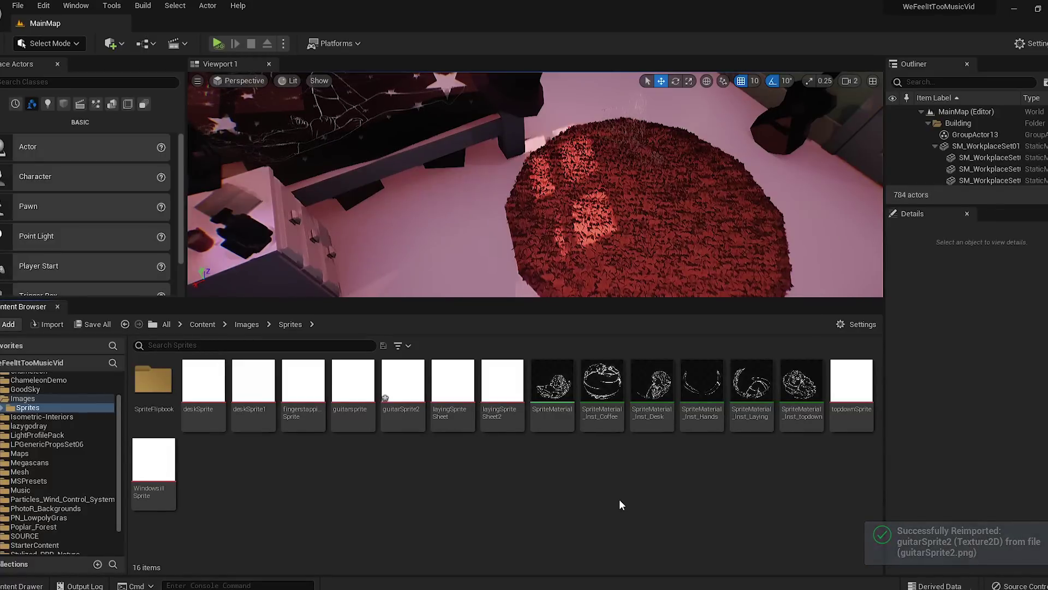
pyautogui.moveTo(402, 416)
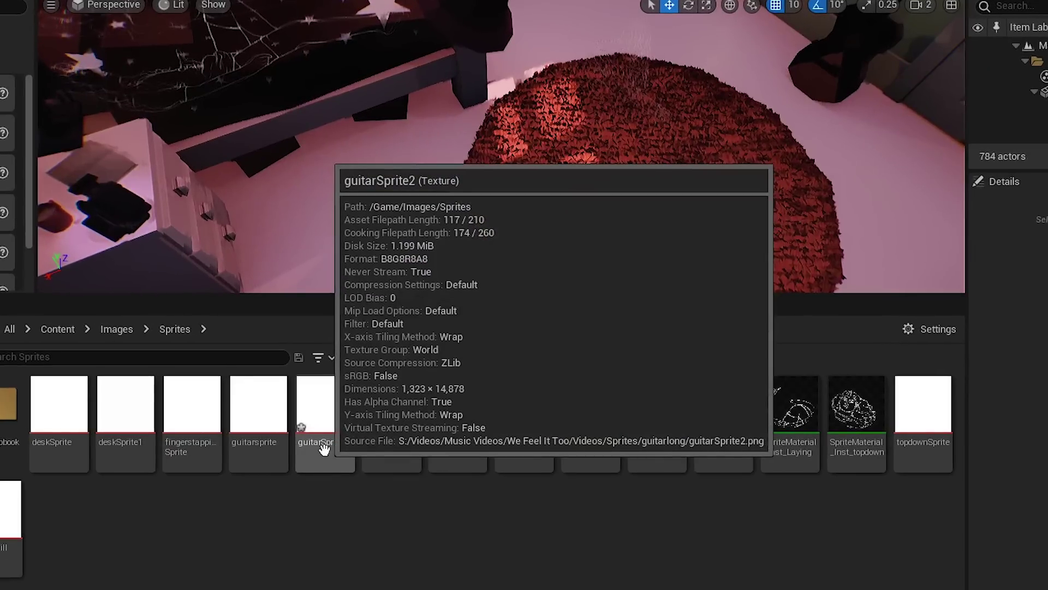
pyautogui.doubleClick(324, 449)
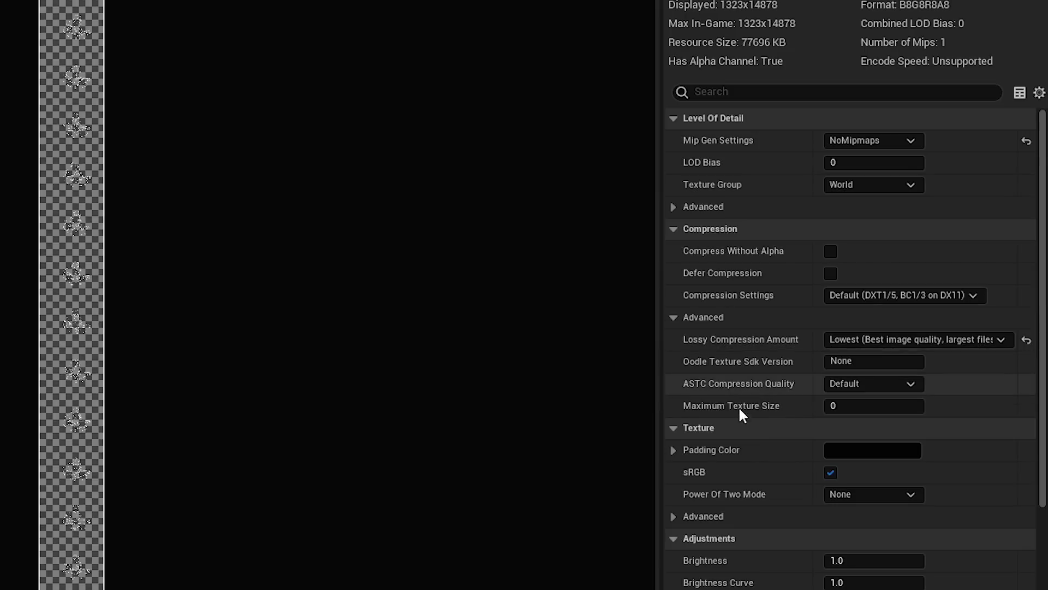
# - Switch sRGB on for the guitarSprite2 texture, then turn it back off
pyautogui.click(831, 472)
pyautogui.click(830, 472)
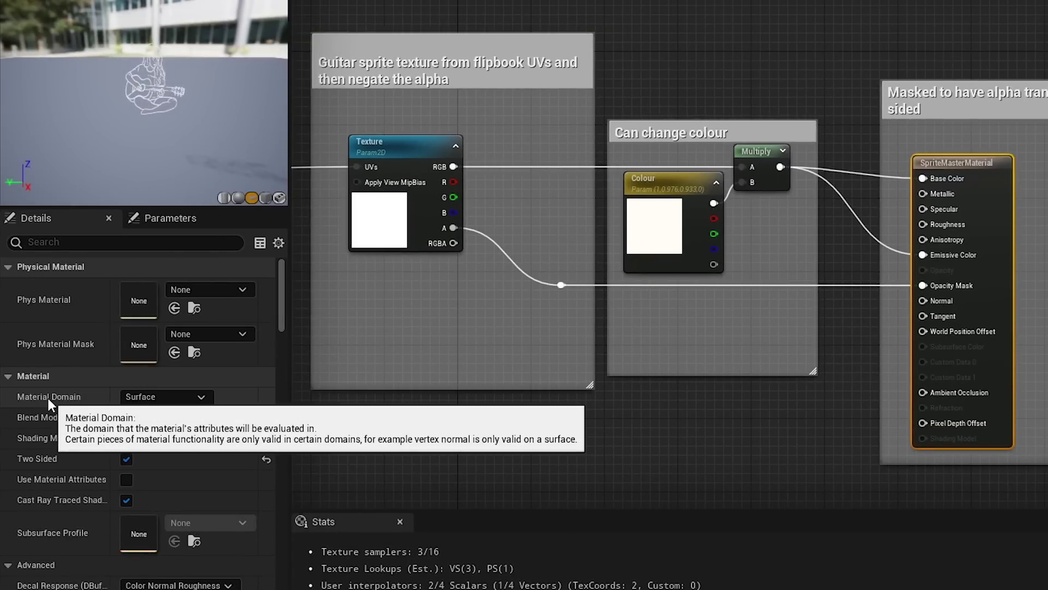
# - Leave the Material Domain on Surface and bring up the Palette of node types
pyautogui.click(169, 400)
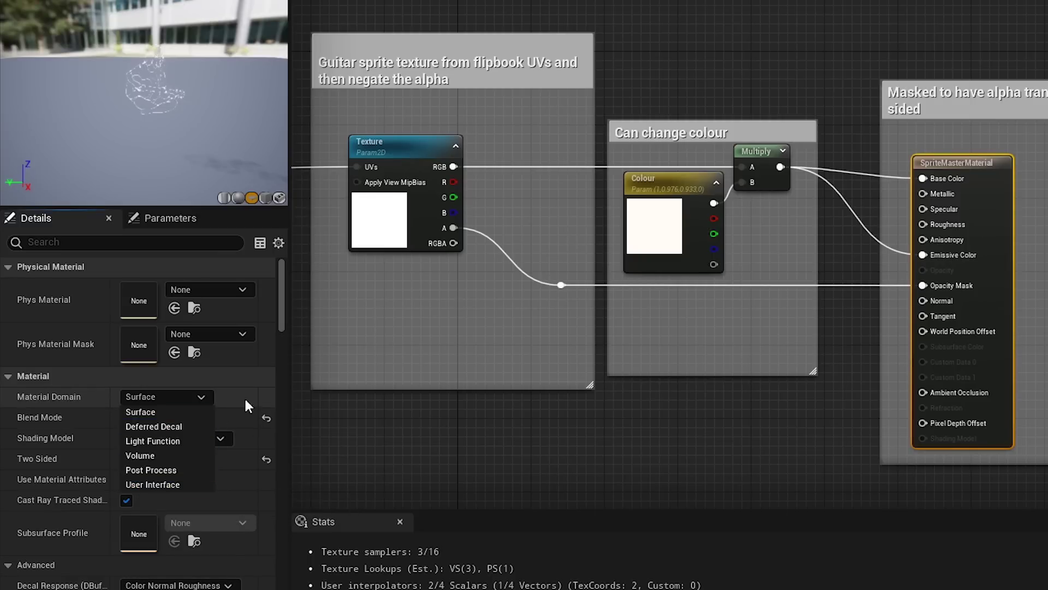
pyautogui.click(210, 395)
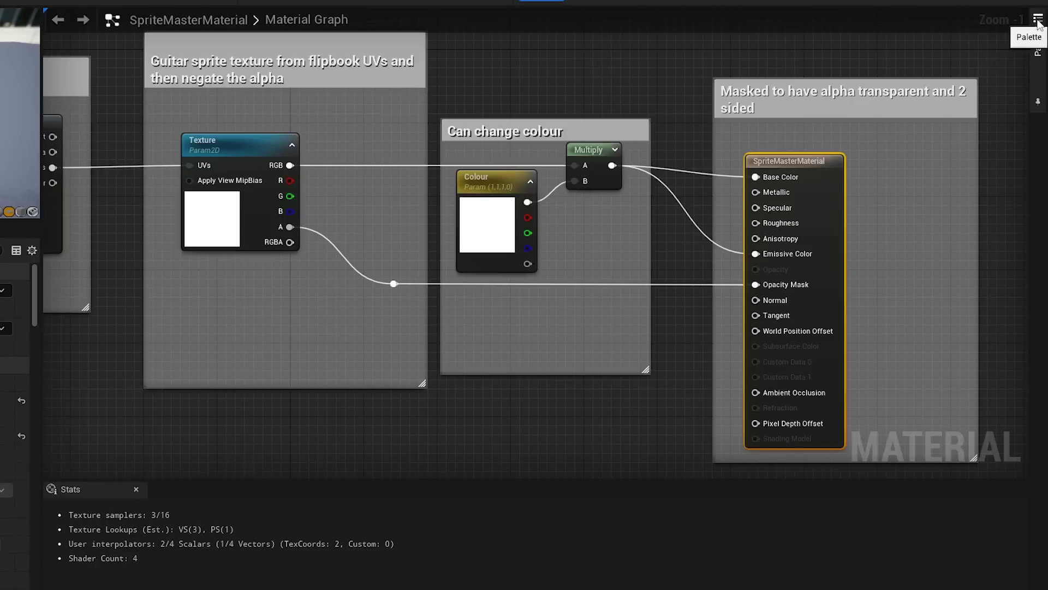
pyautogui.click(1038, 22)
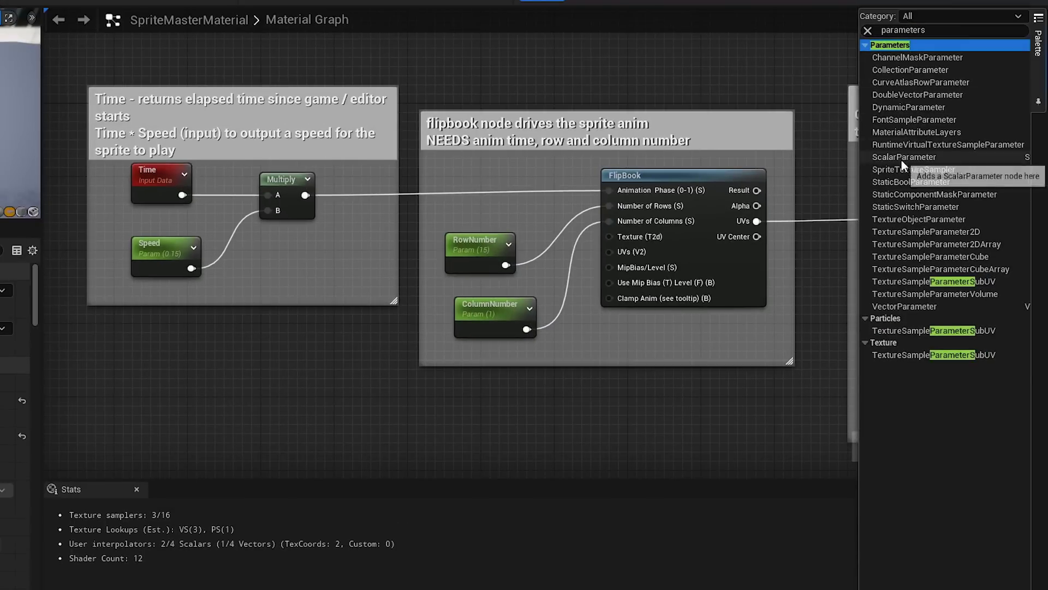
# - Drag a ScalarParameter from the Palette into the graph and name it AdjustableParameter
pyautogui.moveTo(902, 159); pyautogui.dragTo(172, 336)
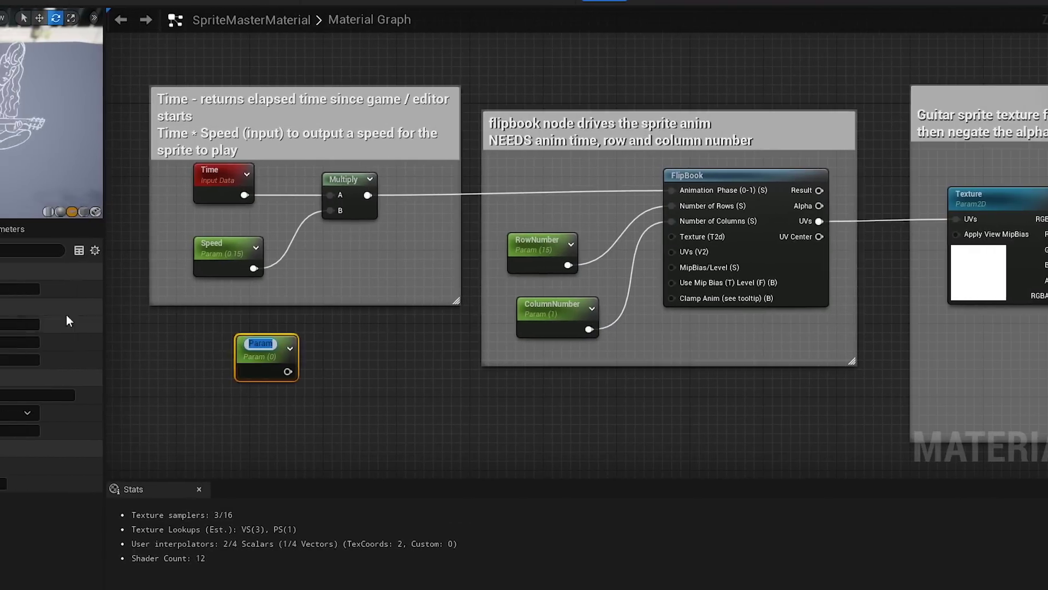
pyautogui.click(87, 288)
pyautogui.write('A')
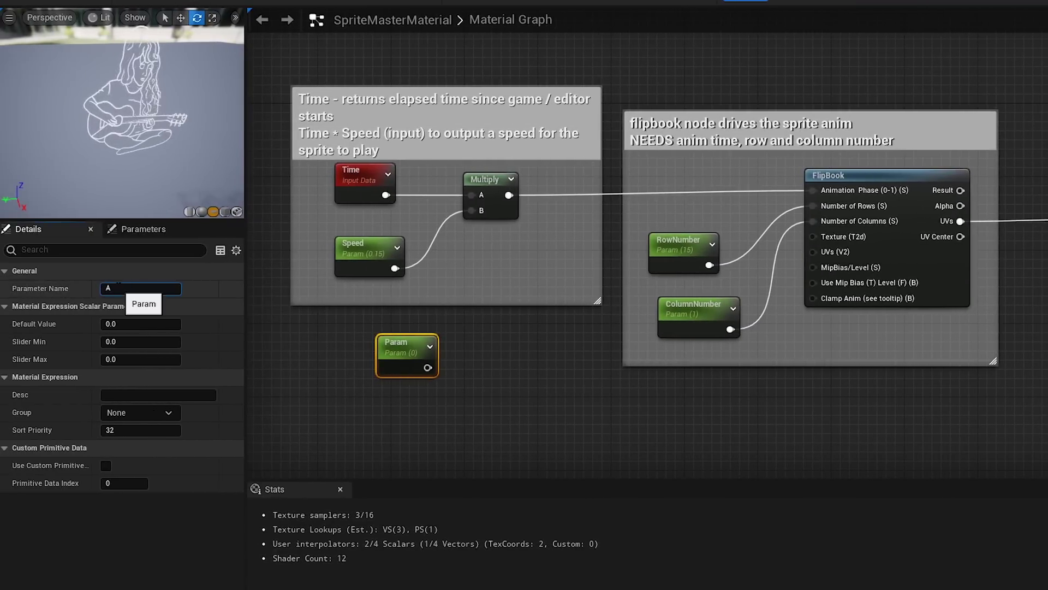
pyautogui.write('djustable')
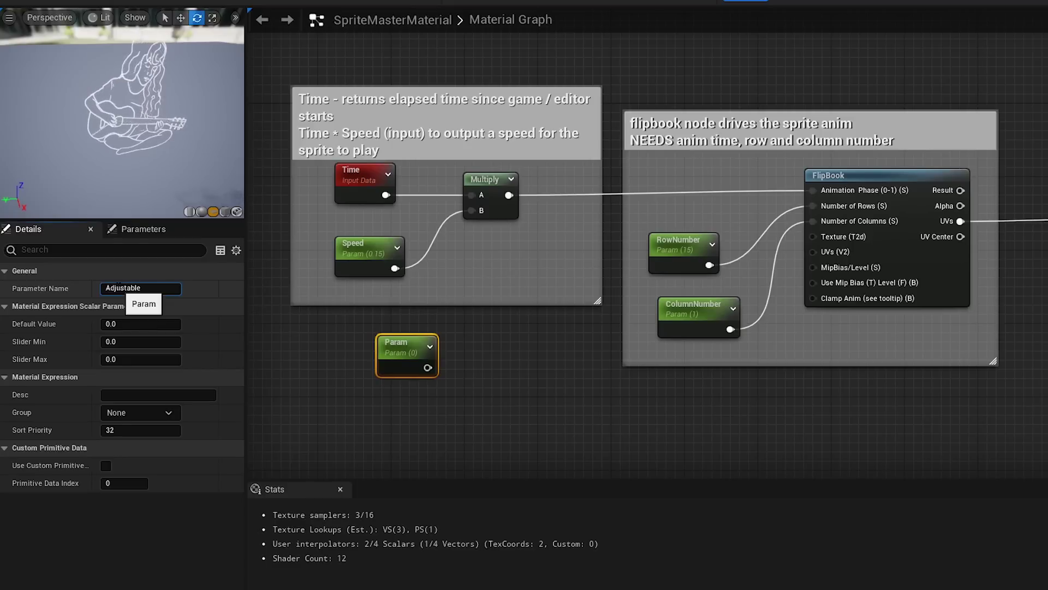
pyautogui.write('Parameter')
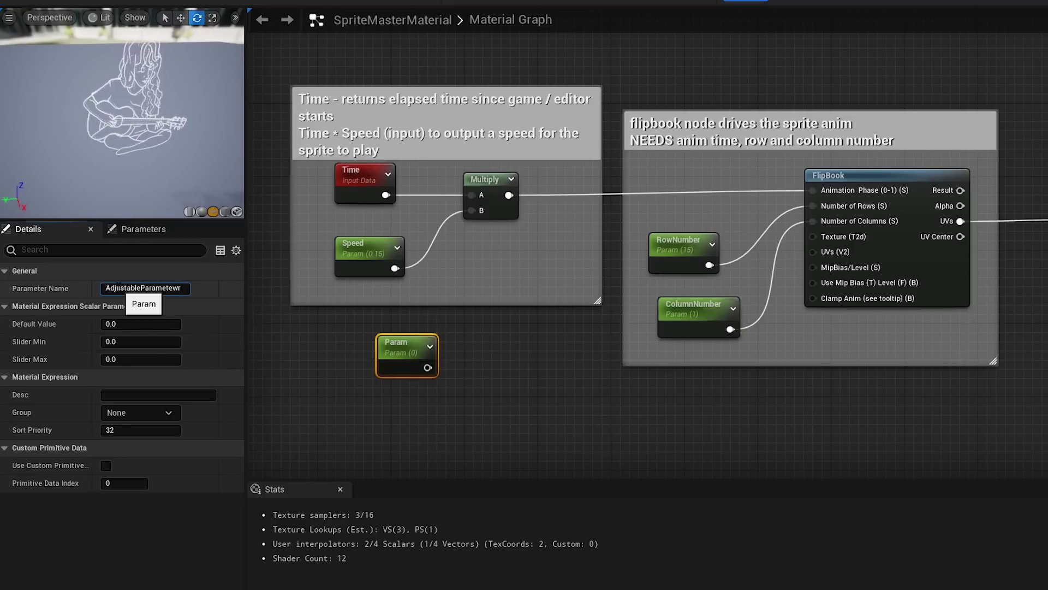
pyautogui.press('Return')
pyautogui.click(902, 175)
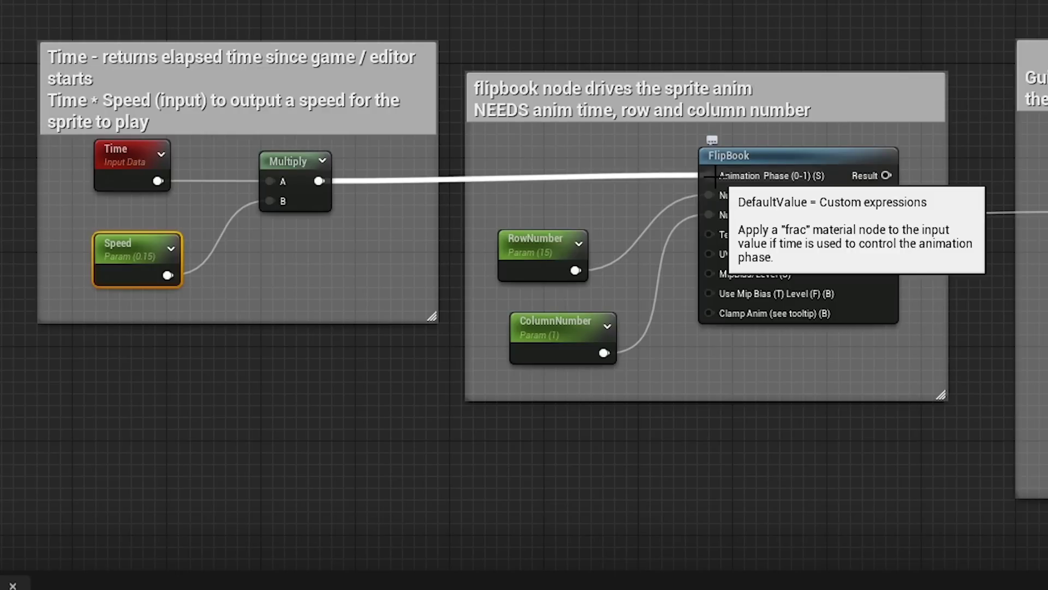
pyautogui.click(546, 252)
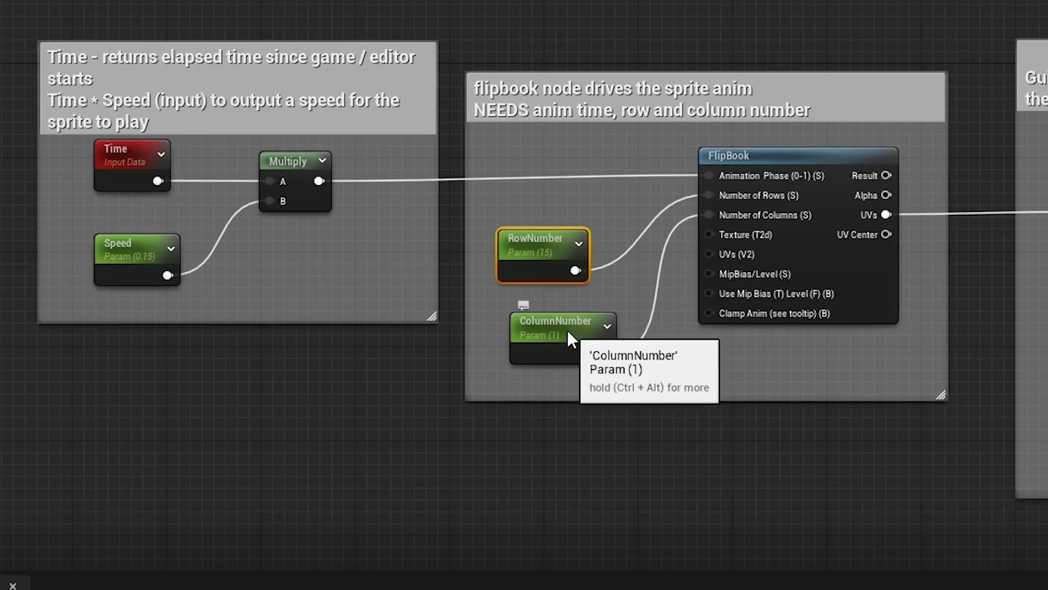
pyautogui.click(605, 325)
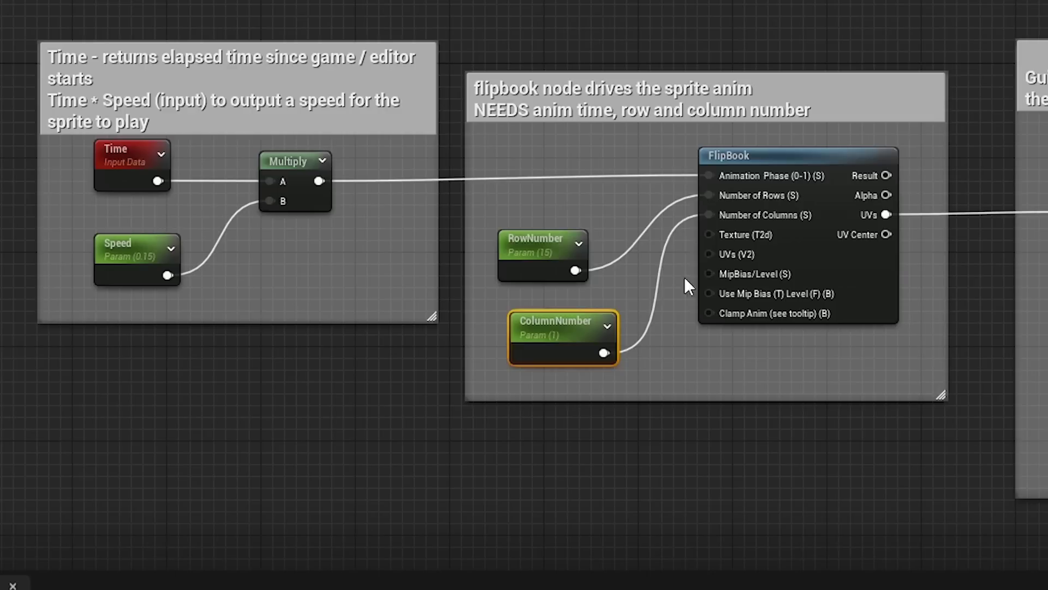
pyautogui.moveTo(745, 217)
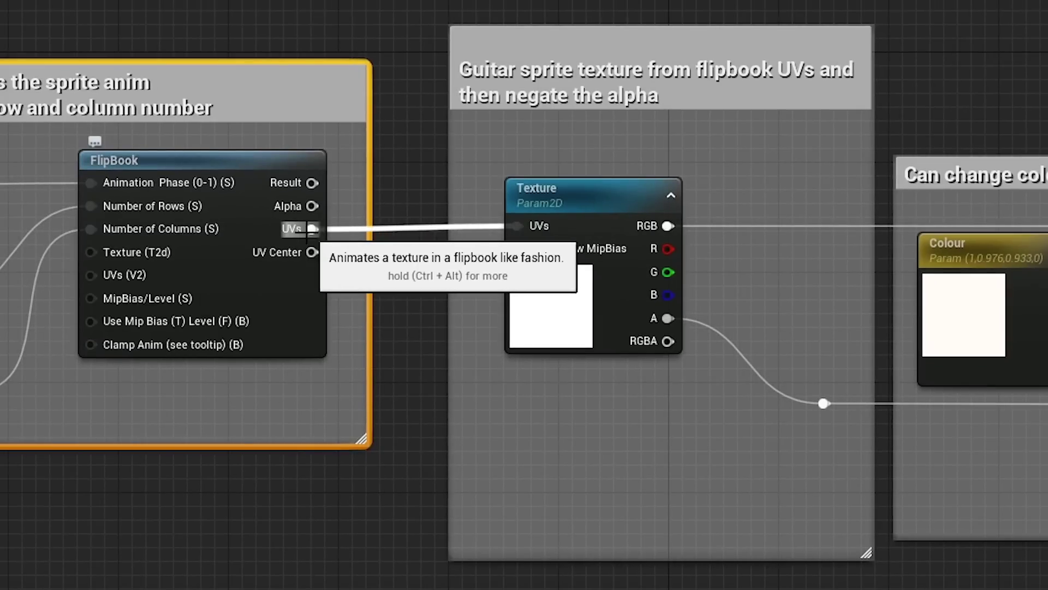
pyautogui.moveTo(547, 230)
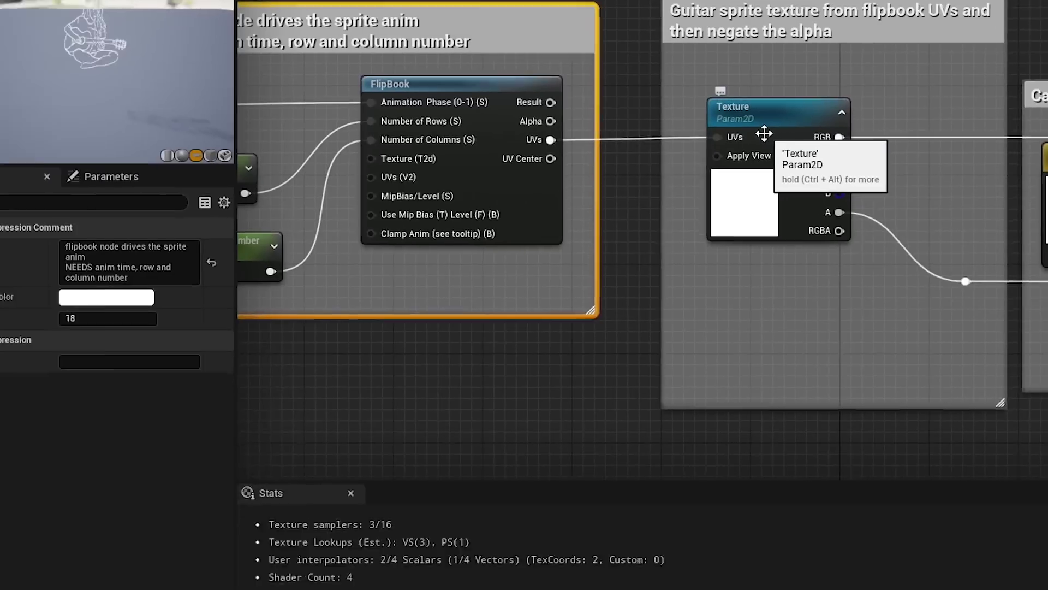
pyautogui.click(575, 221)
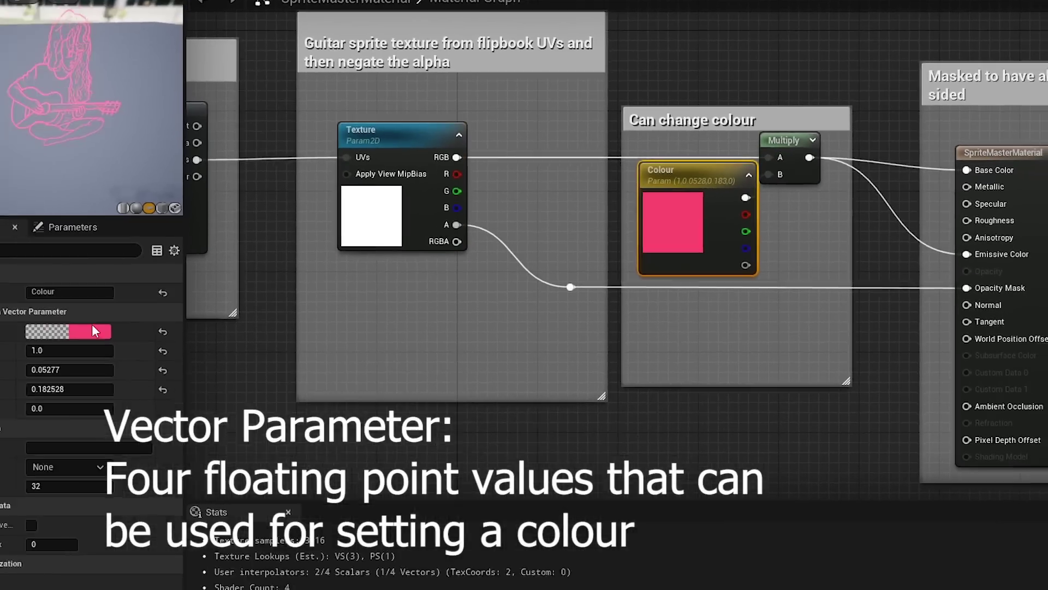
# - Set the Colour parameter to a pale green, then change it to blue
pyautogui.click(158, 295)
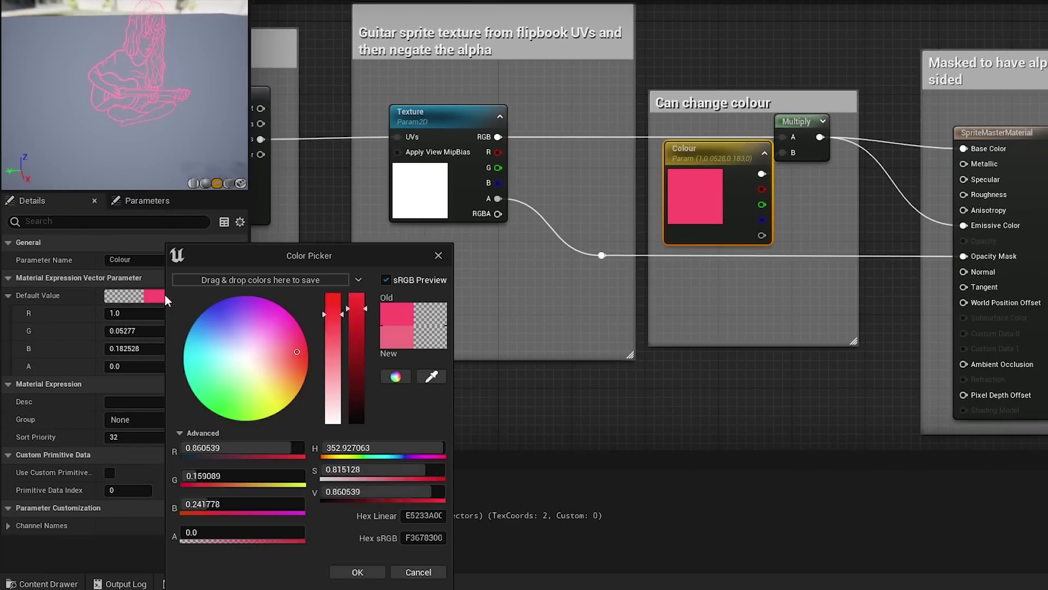
pyautogui.click(240, 385)
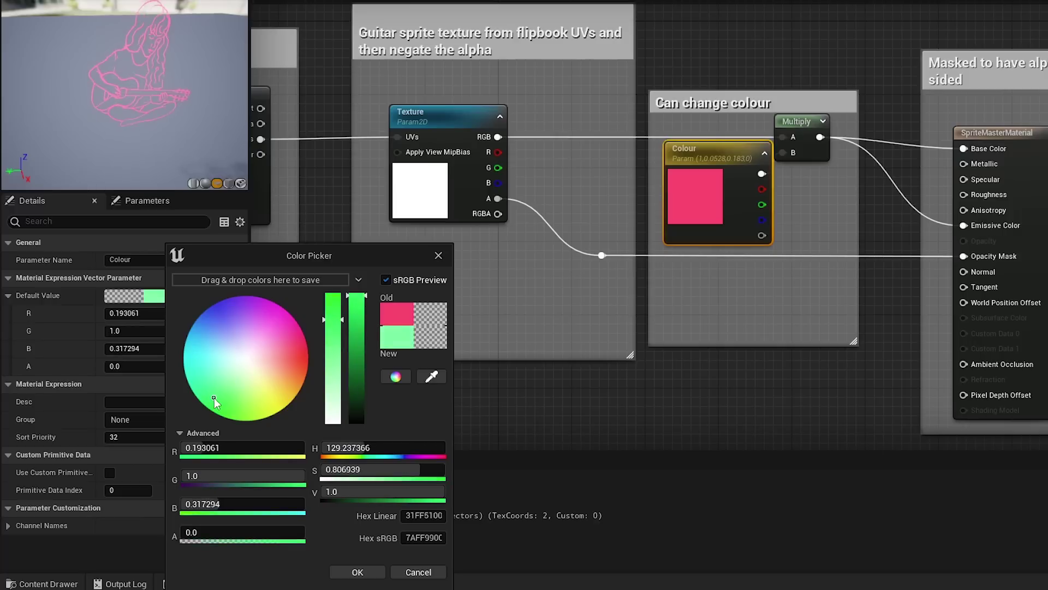
pyautogui.click(358, 571)
pyautogui.click(155, 295)
pyautogui.click(200, 317)
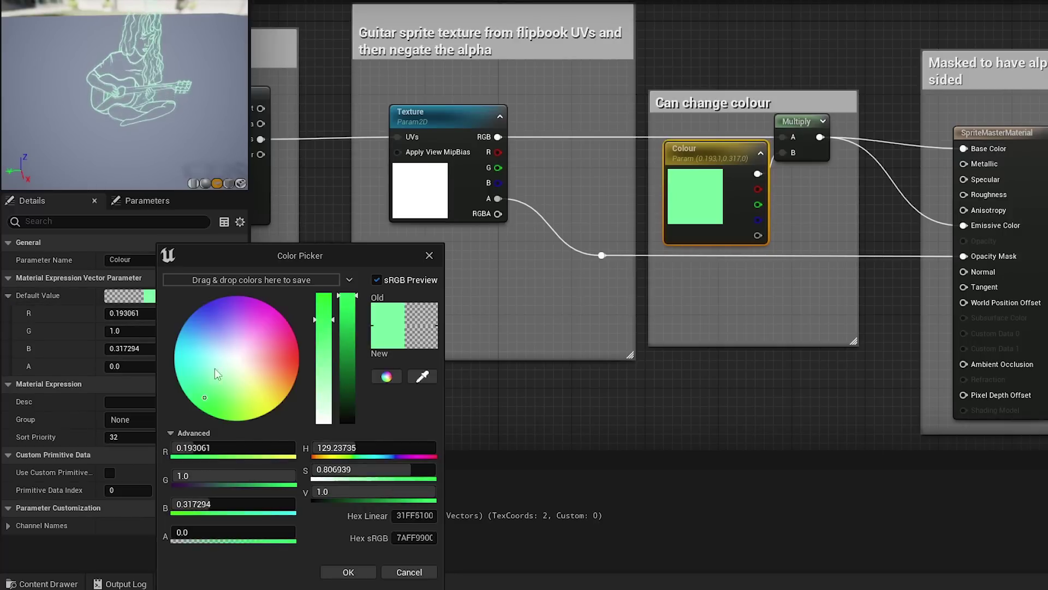
pyautogui.click(348, 572)
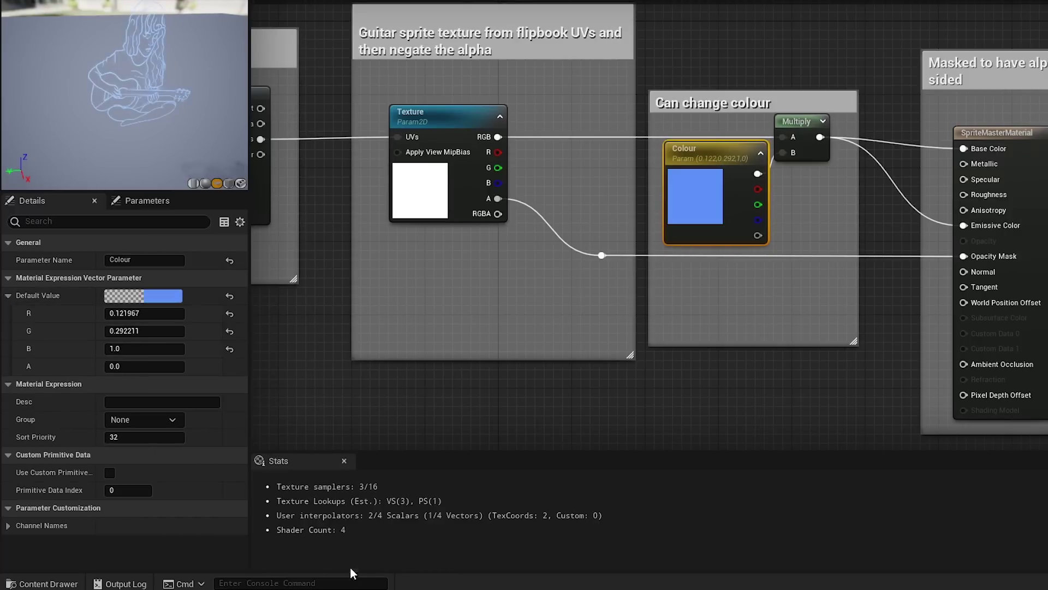
# - Darken the blue to near black, then reset Colour to white with saturation 0 and full value
pyautogui.click(153, 297)
pyautogui.moveTo(335, 295); pyautogui.dragTo(344, 415)
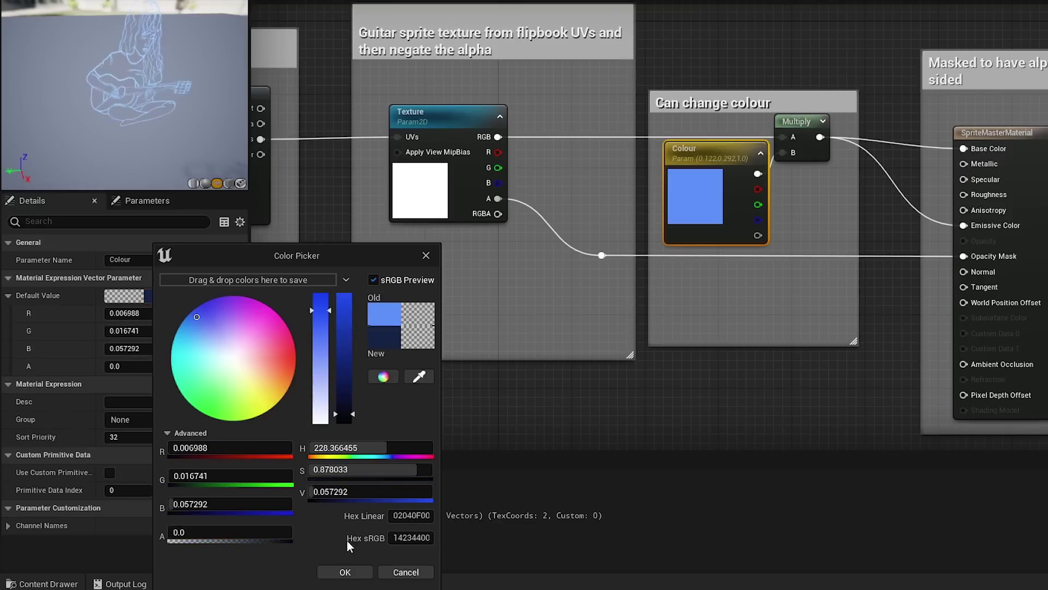
pyautogui.click(345, 571)
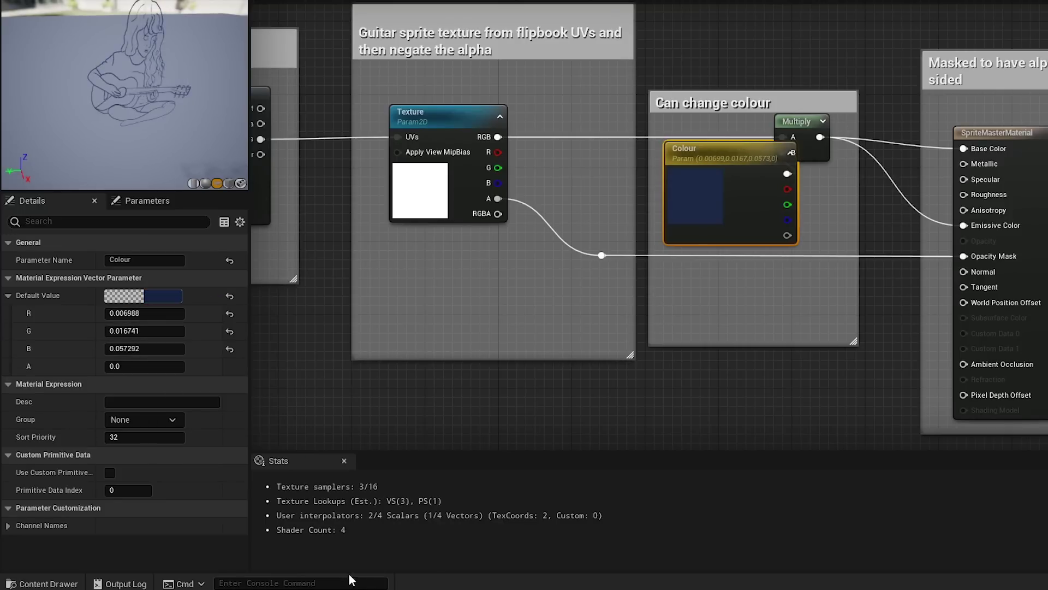
pyautogui.click(151, 295)
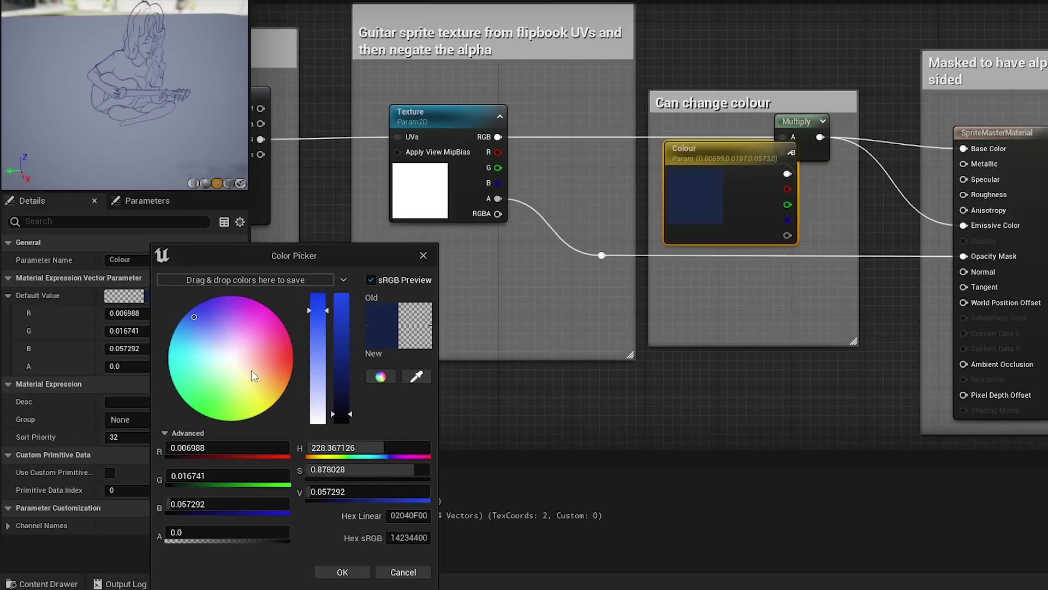
pyautogui.click(317, 410)
pyautogui.click(313, 420)
pyautogui.moveTo(342, 414); pyautogui.dragTo(342, 295)
pyautogui.click(343, 571)
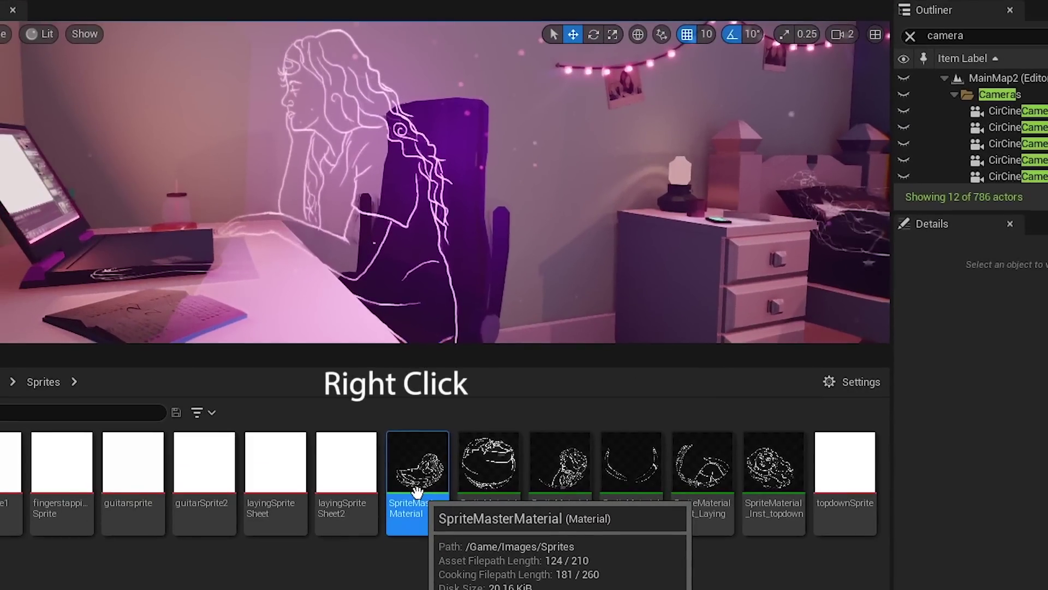
# - Bring up the context menu for the SpriteMasterMaterial asset
pyautogui.rightClick(417, 490)
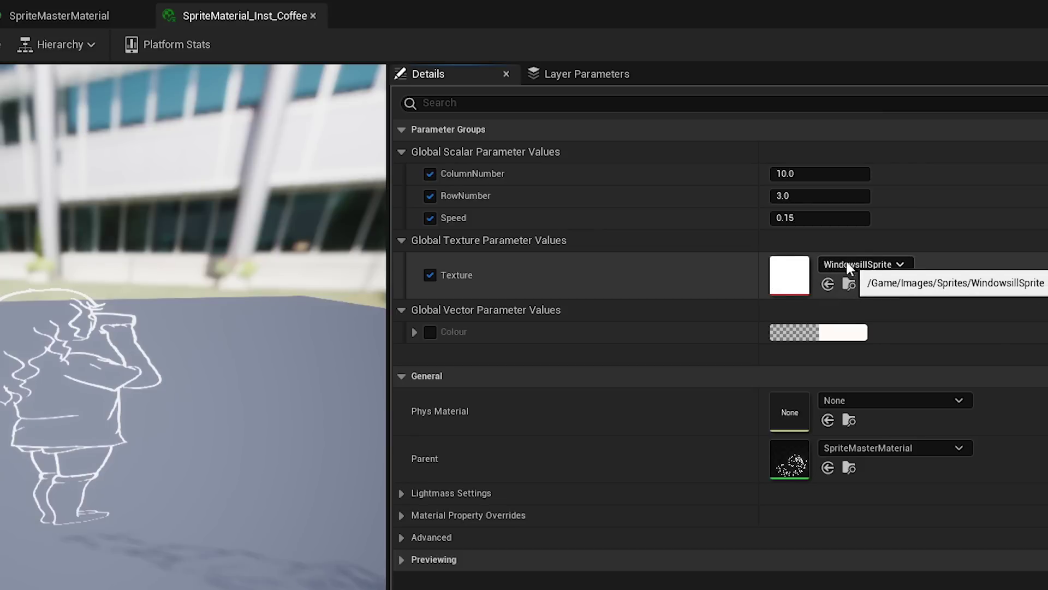
# - Expand Colour under Global Vector Parameter Values to reveal its R, G, B, A channels
pyautogui.click(414, 333)
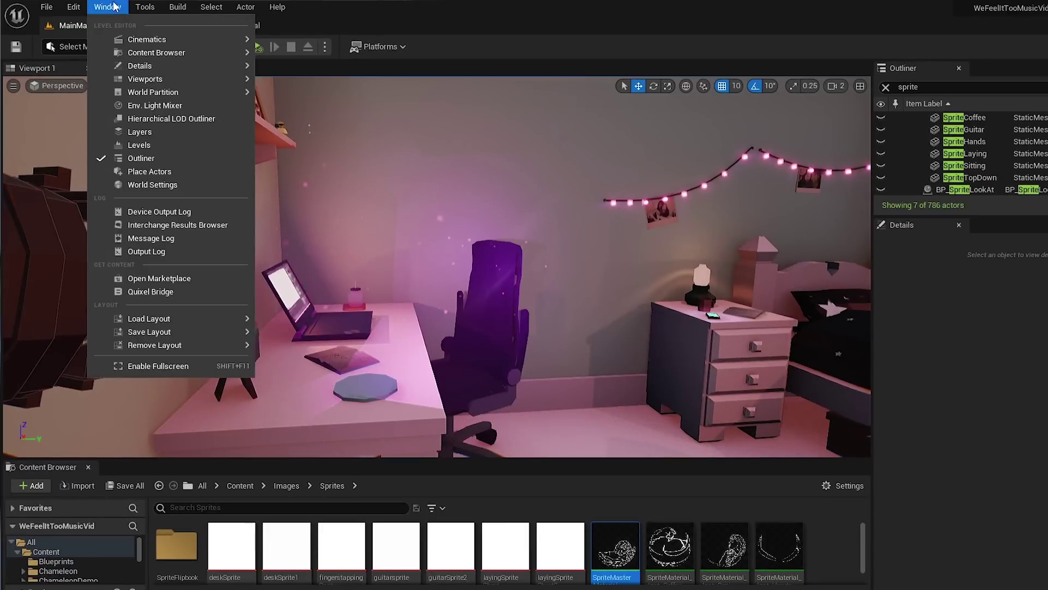
# - Place a Plane shape from Place Actors beside the chair and rotate it upright
pyautogui.click(131, 172)
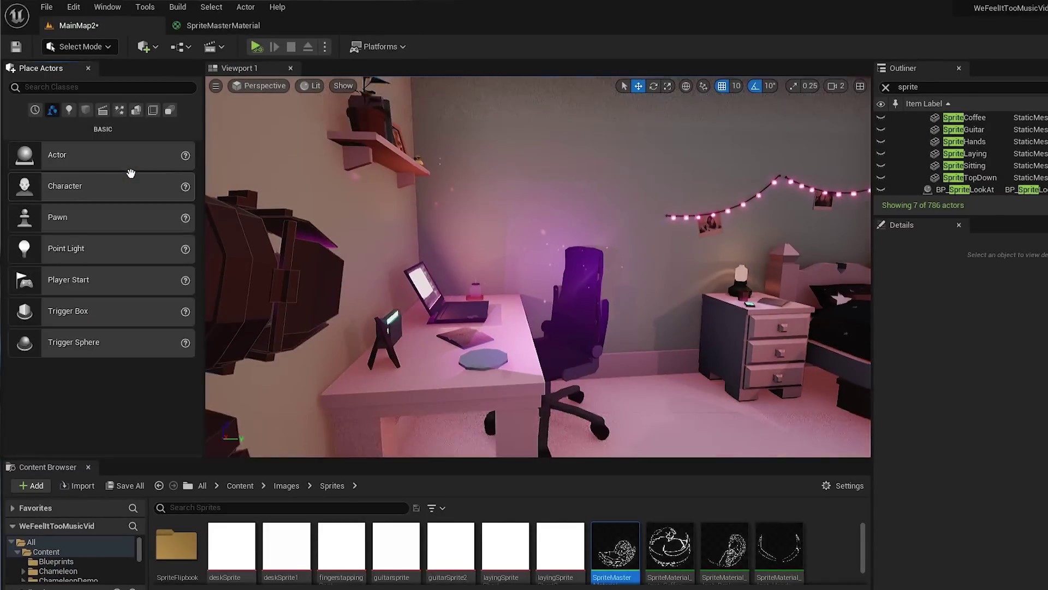
pyautogui.click(85, 113)
pyautogui.moveTo(84, 277); pyautogui.dragTo(567, 361)
pyautogui.press('e')
pyautogui.moveTo(578, 284); pyautogui.dragTo(535, 229)
# - Assign SpriteMaterial_Inst_Desk to the plane's Element 0 and focus the view on it
pyautogui.click(954, 389)
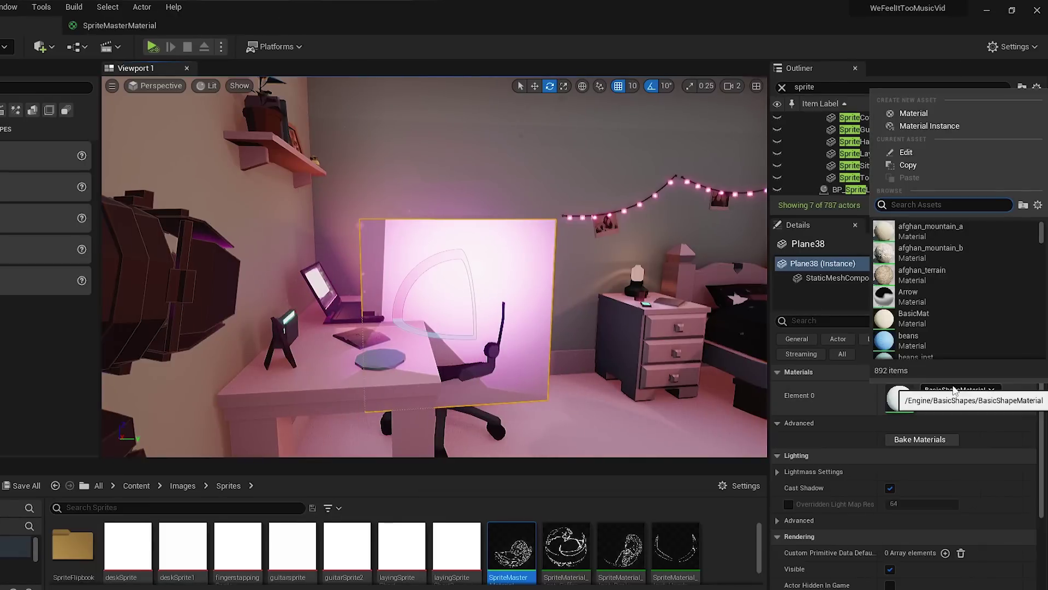
pyautogui.write('sprite')
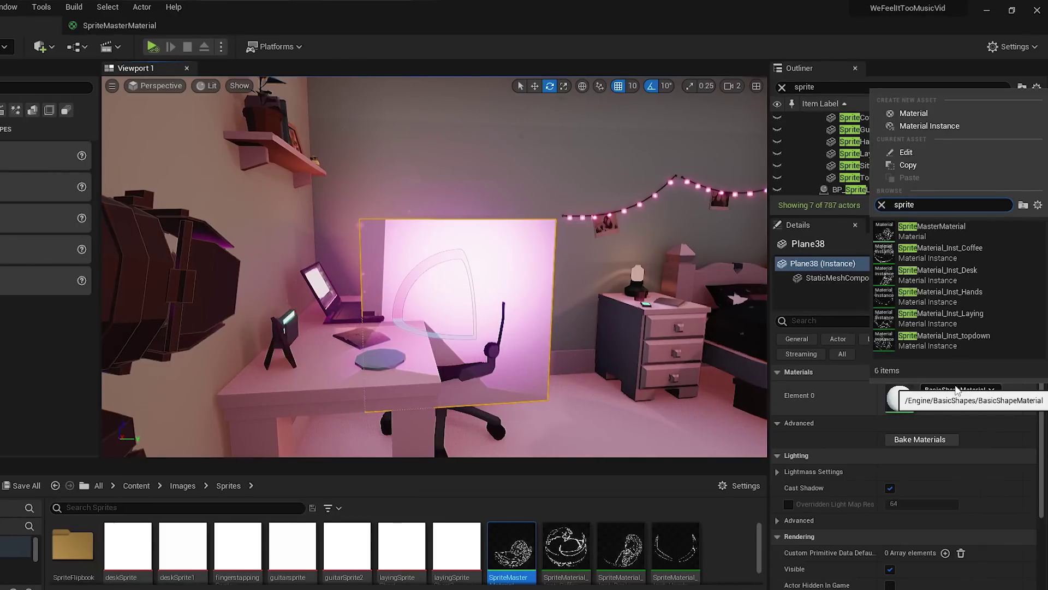
pyautogui.click(958, 274)
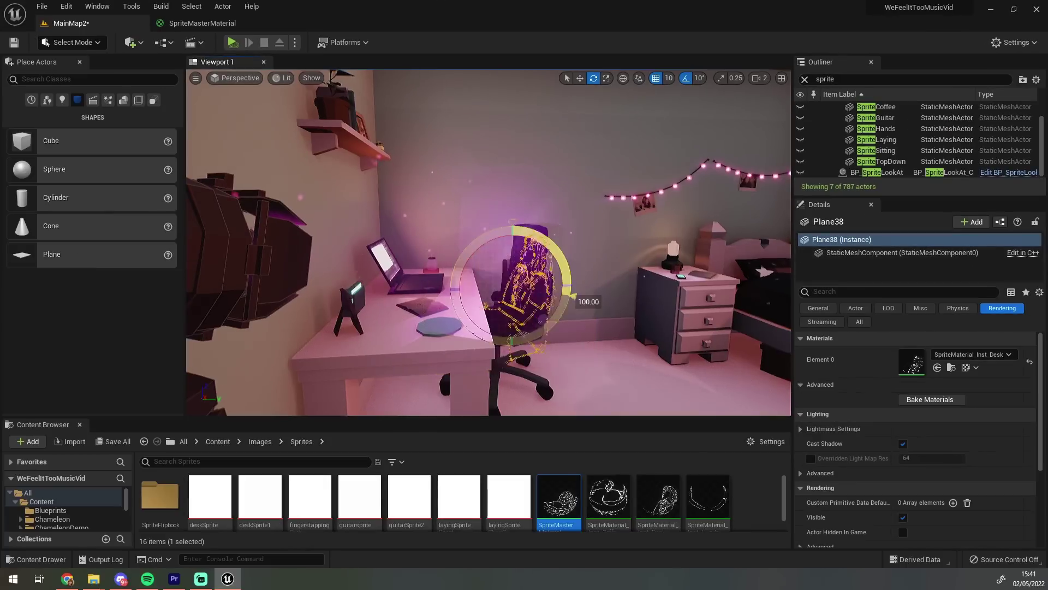
pyautogui.press('w')
pyautogui.press('f')
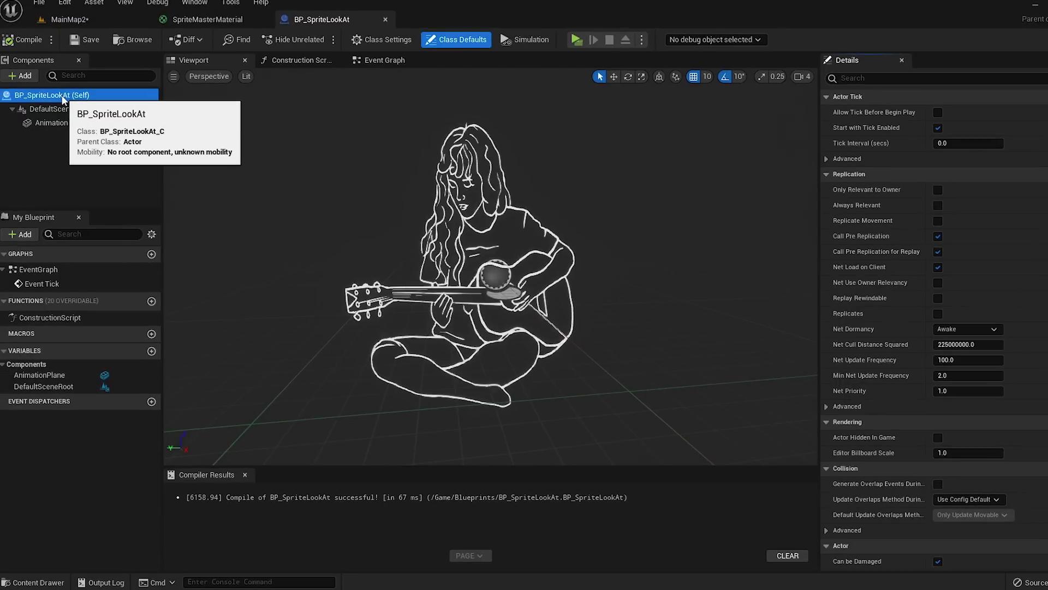
# - Select DefaultSceneRoot and AnimationPlane in BP_SpriteLookAt, then view its Event Graph
pyautogui.click(61, 109)
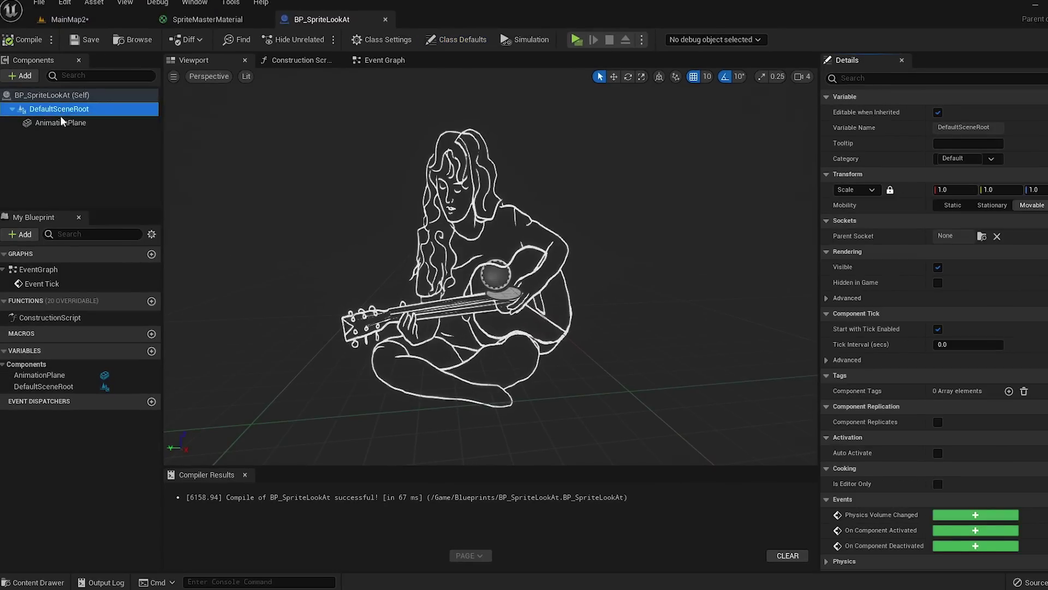
pyautogui.click(61, 122)
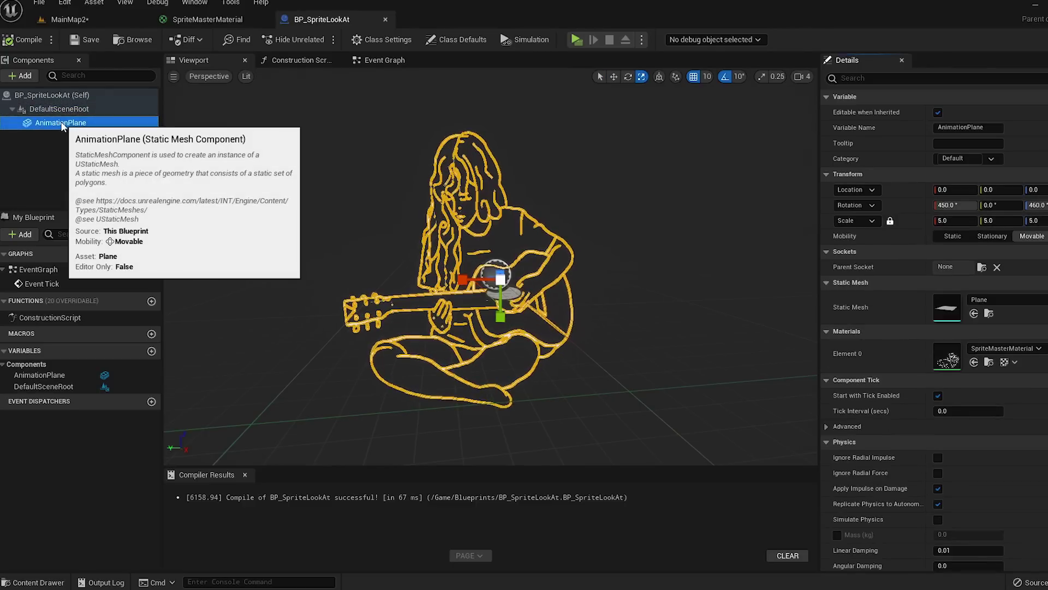
pyautogui.press('r')
pyautogui.click(374, 61)
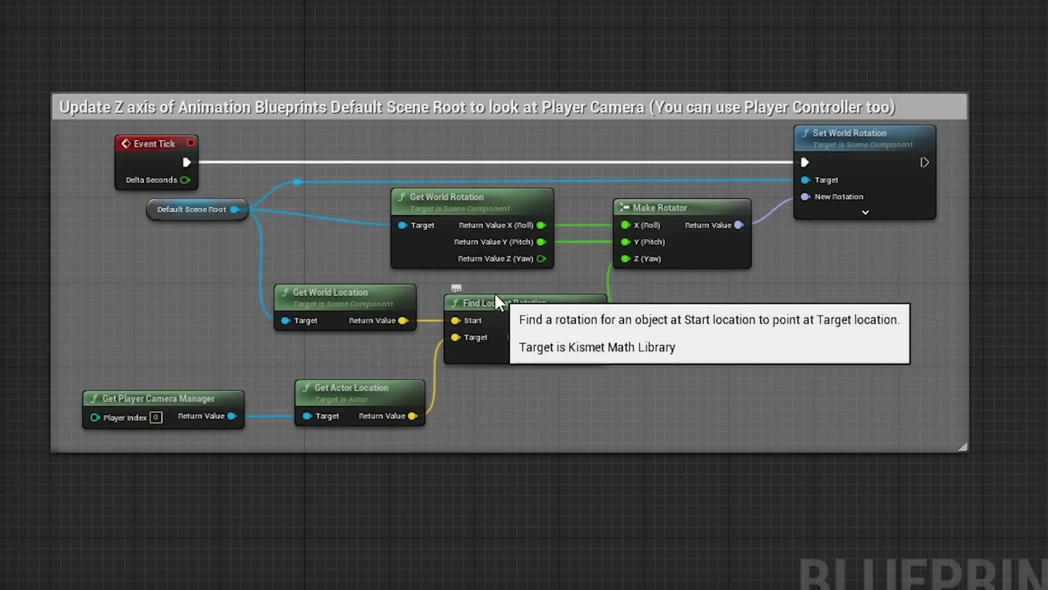
pyautogui.scroll(1, 491, 289)
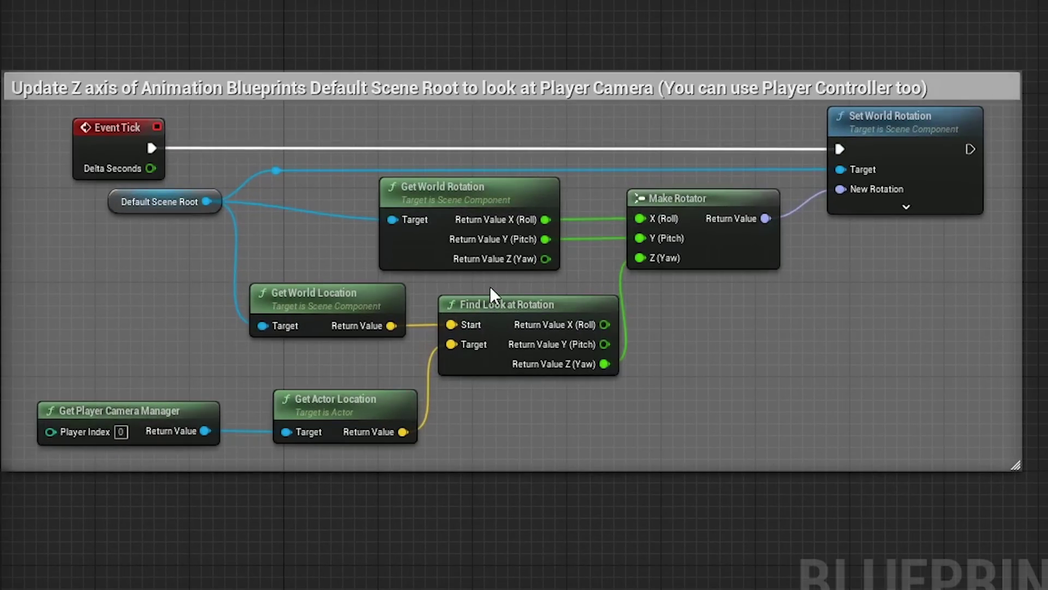